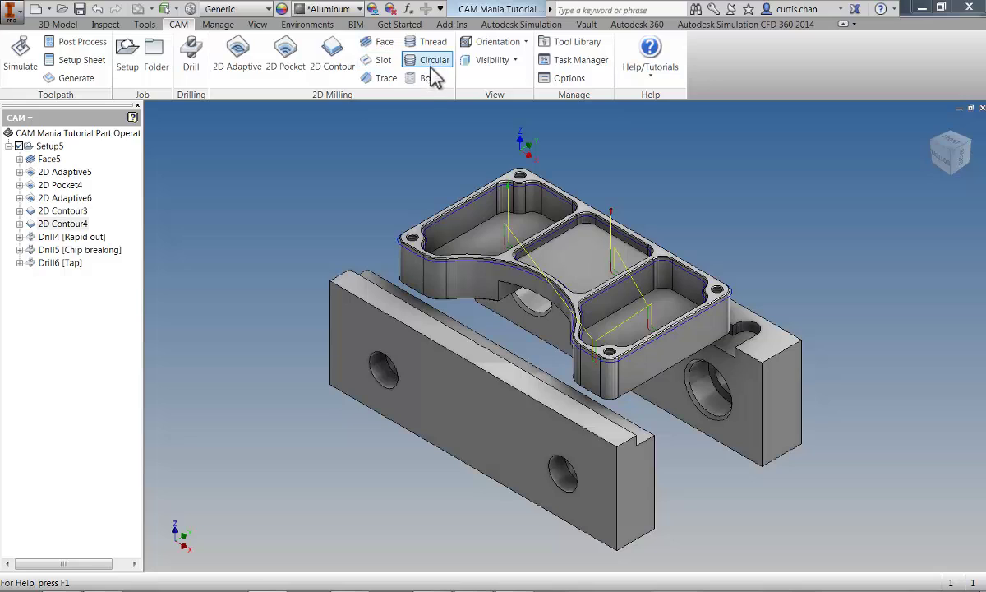
Browse the 2D milling operation types in the new-operation menu, then select 2D Contour4
right_click(133, 232)
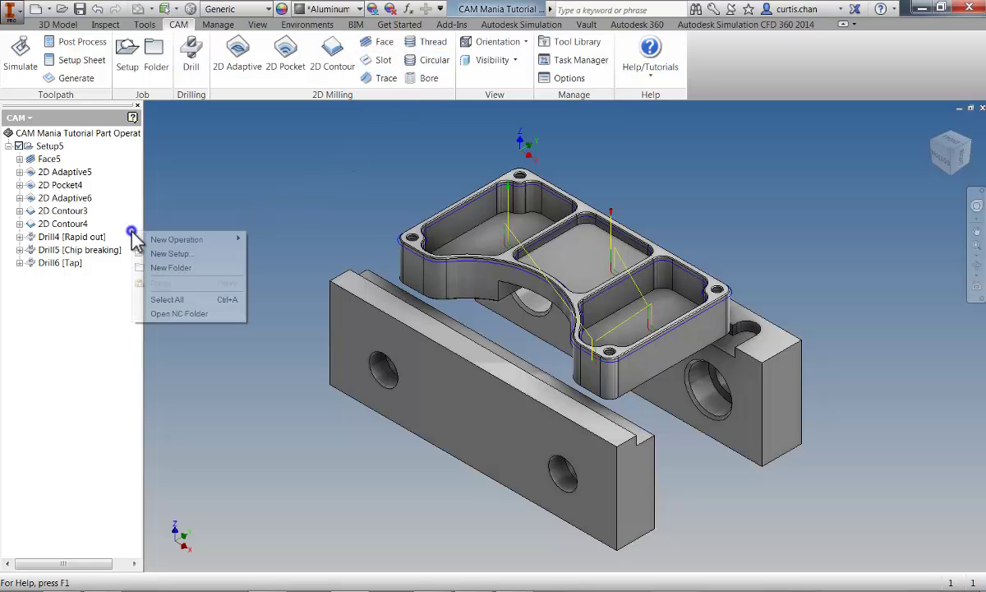
click(148, 238)
click(263, 239)
click(263, 253)
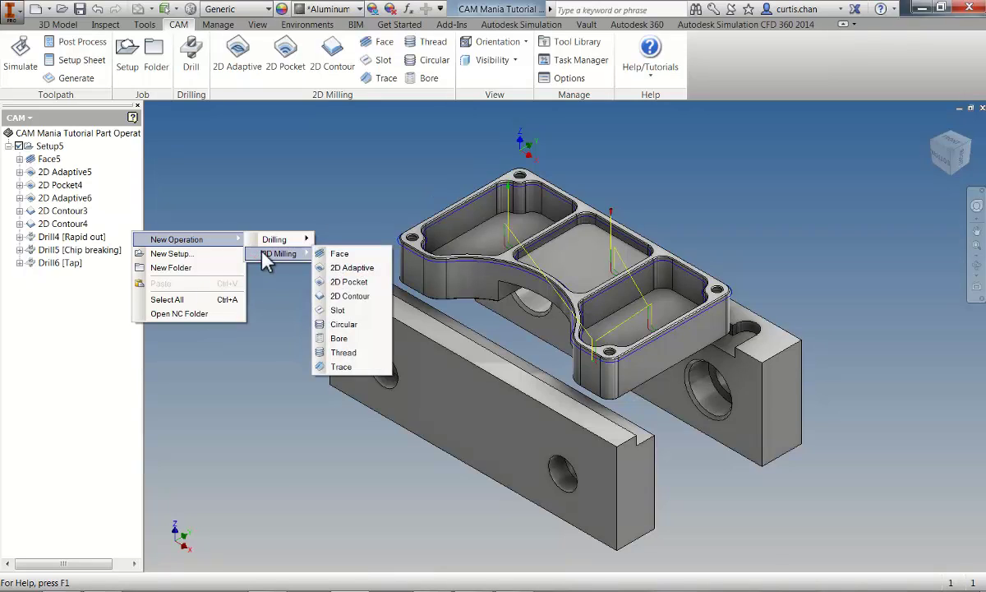
click(63, 225)
Review 2D Contour4's geometry, heights, passes and linking settings, then cancel without changes
right_click(62, 233)
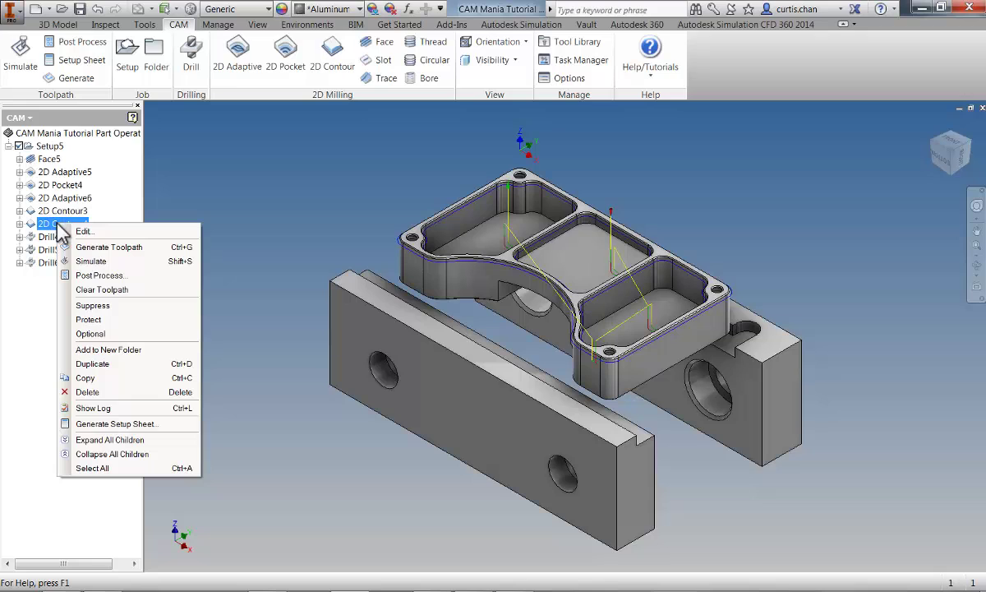
click(72, 231)
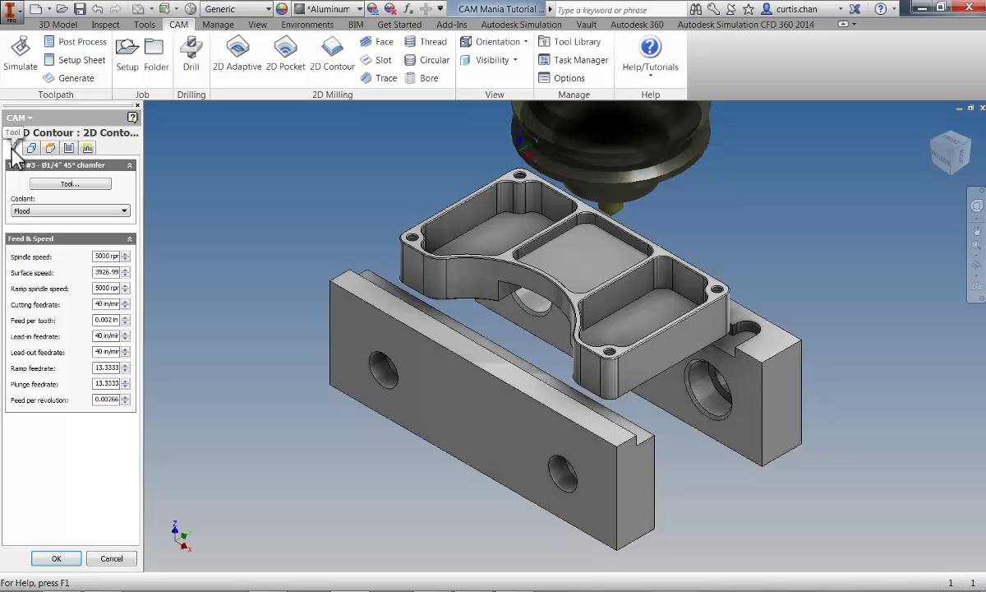
click(31, 149)
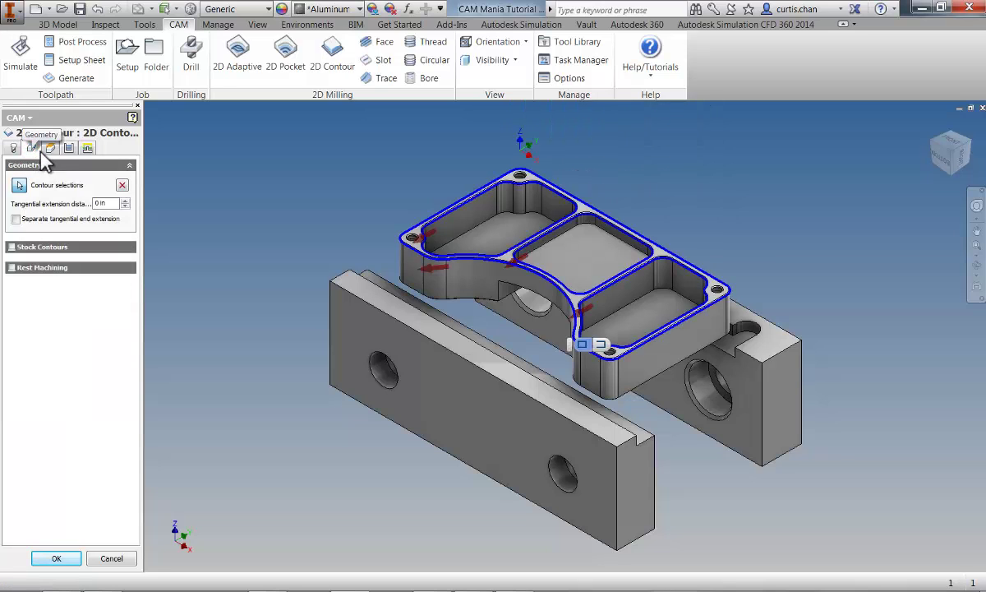
click(49, 149)
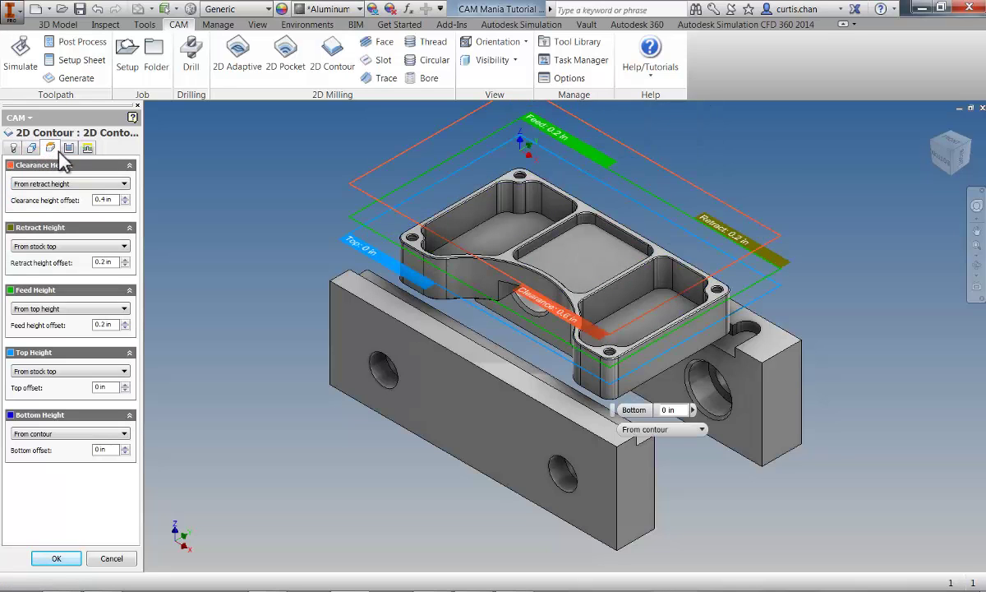
click(70, 149)
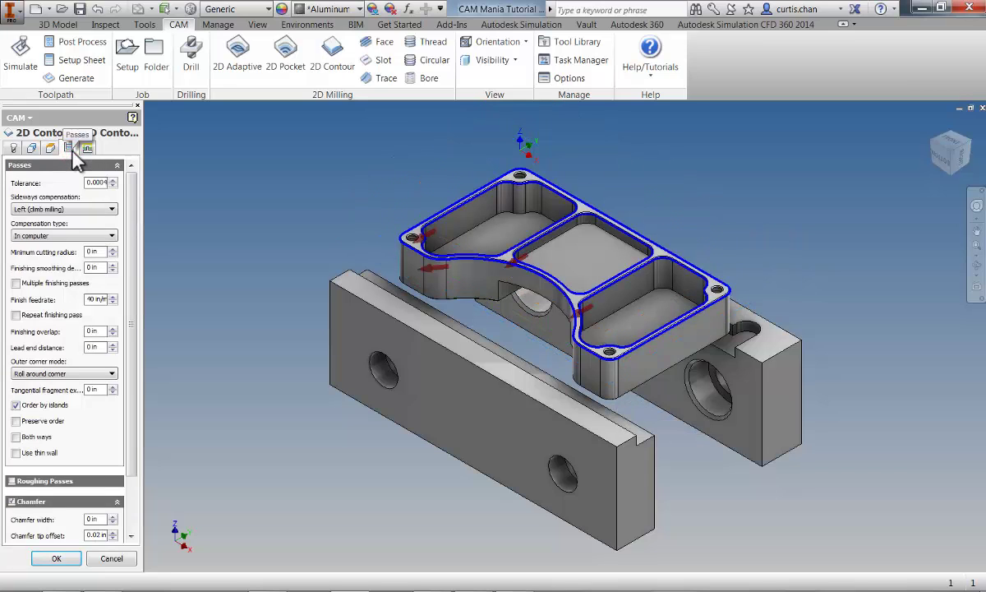
click(89, 150)
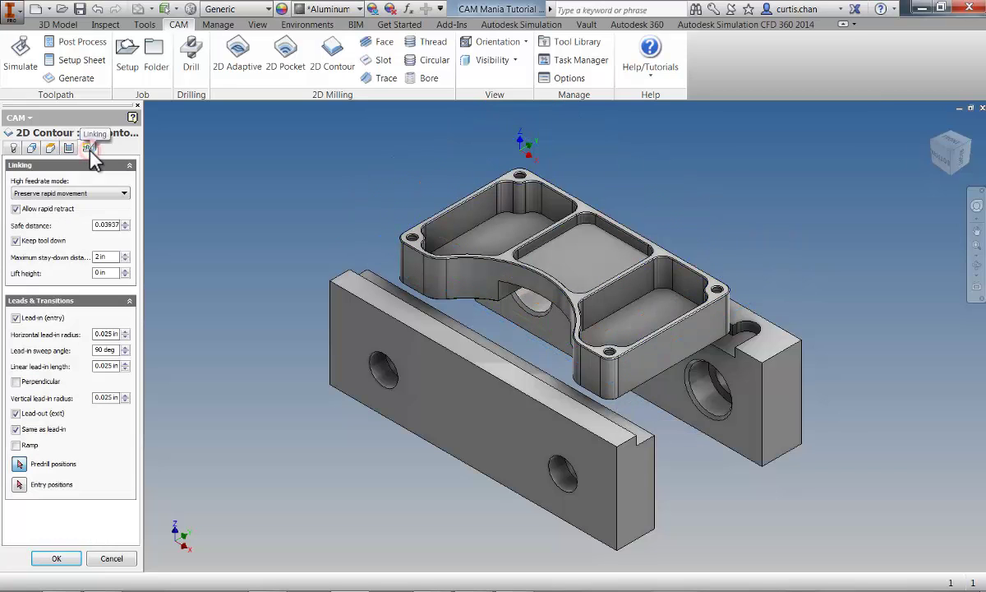
right_click(288, 168)
click(240, 169)
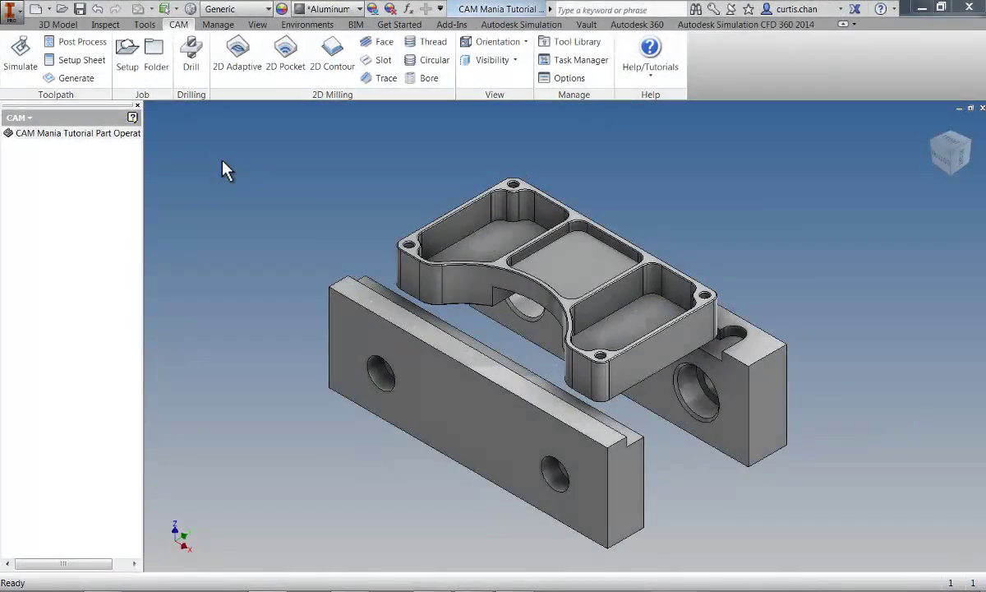
Create a new setup with the tutorial part as its model and show its Stock settings
click(131, 68)
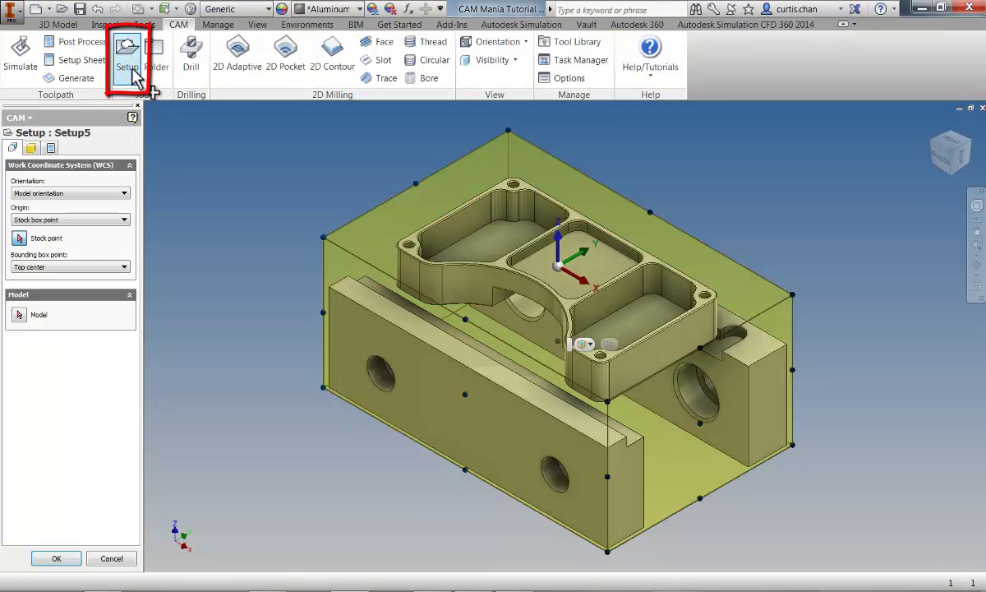
click(20, 316)
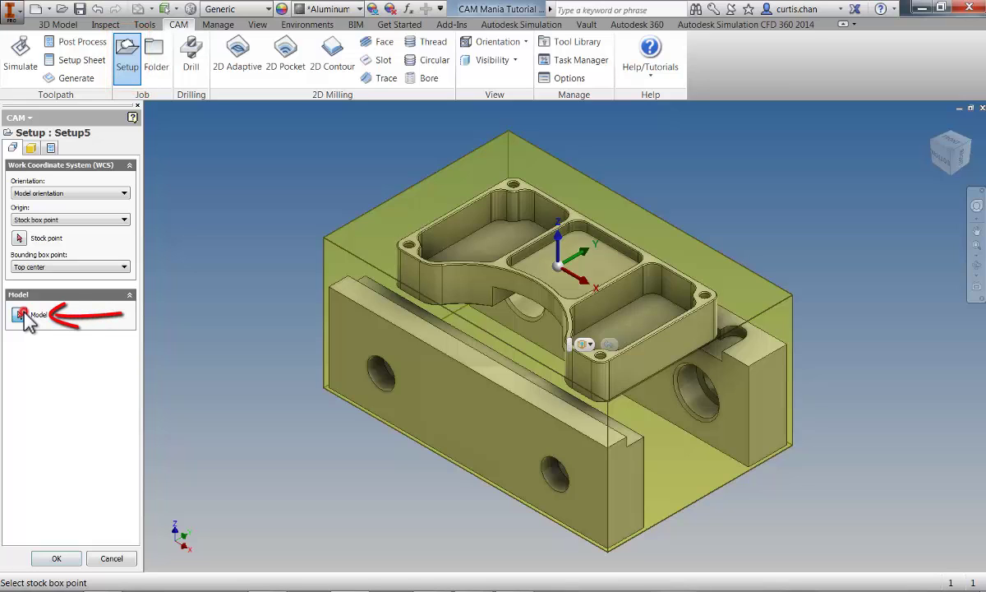
click(449, 236)
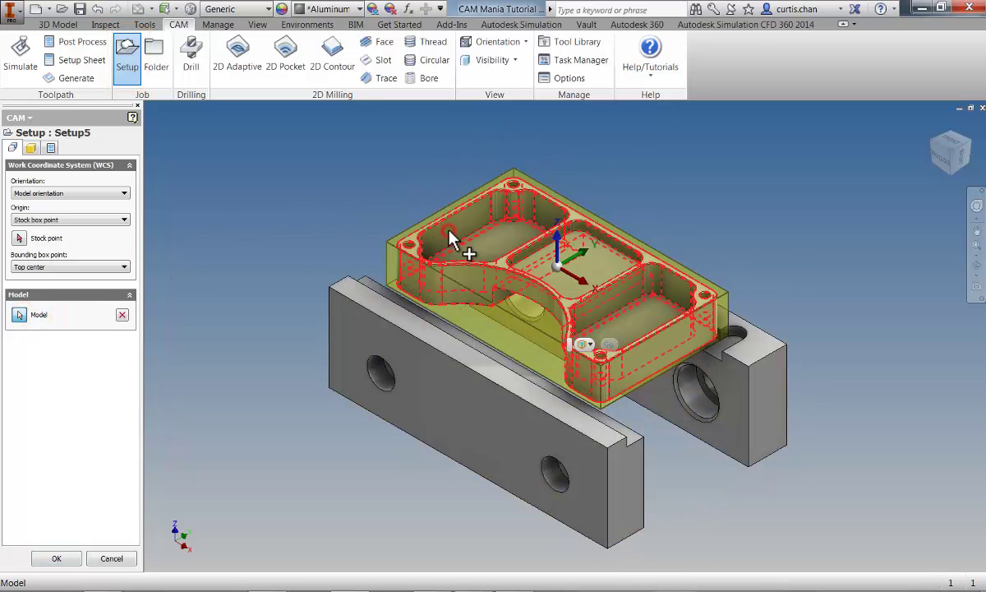
click(31, 148)
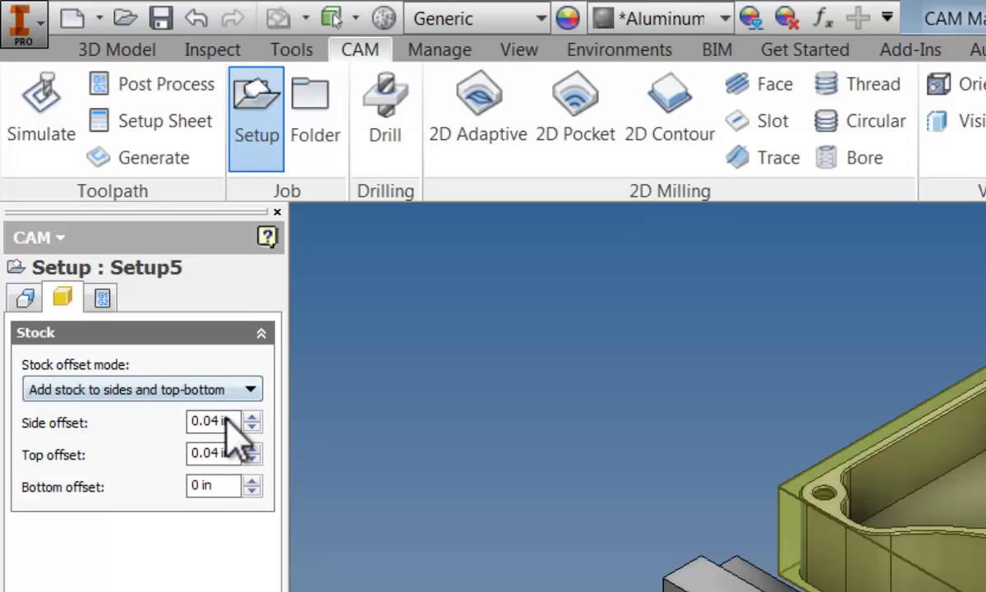
Set the stock offsets to 0.125 in sides, 0.05 in top and 0.2 in bottom
drag(232, 419, 173, 421)
text(.125)
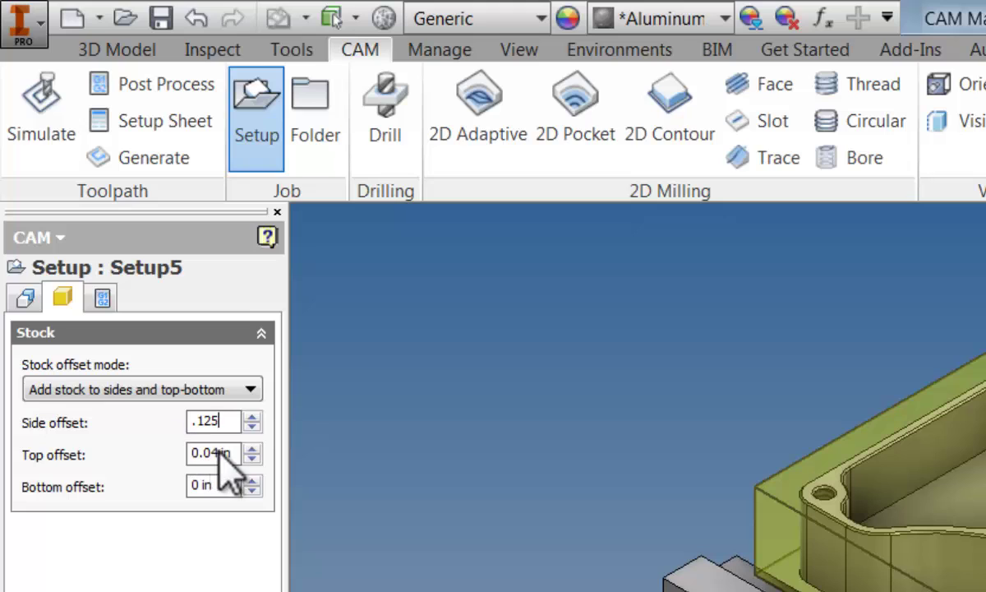
drag(230, 451, 153, 456)
text(.05)
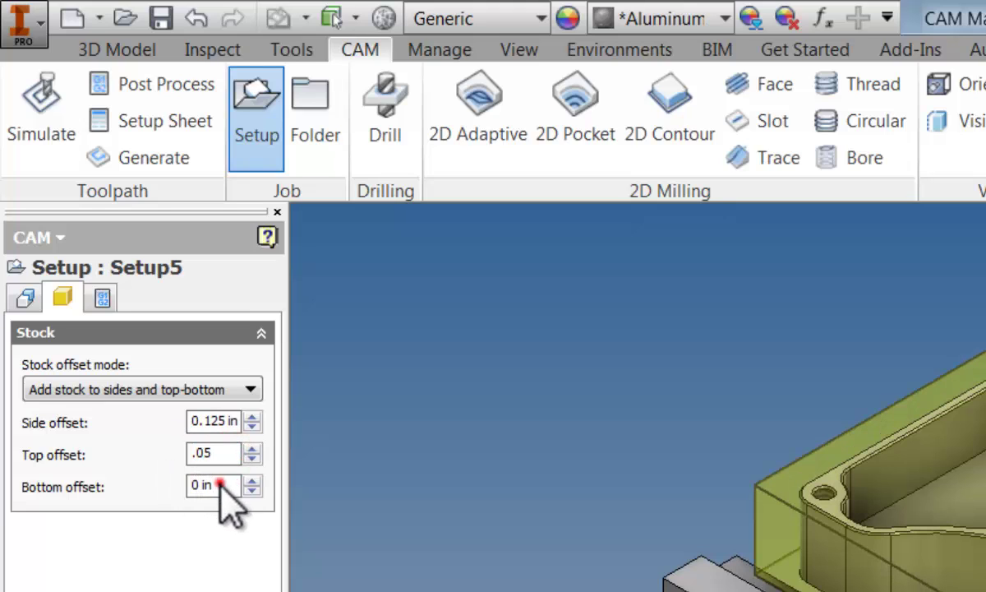
drag(236, 486, 172, 458)
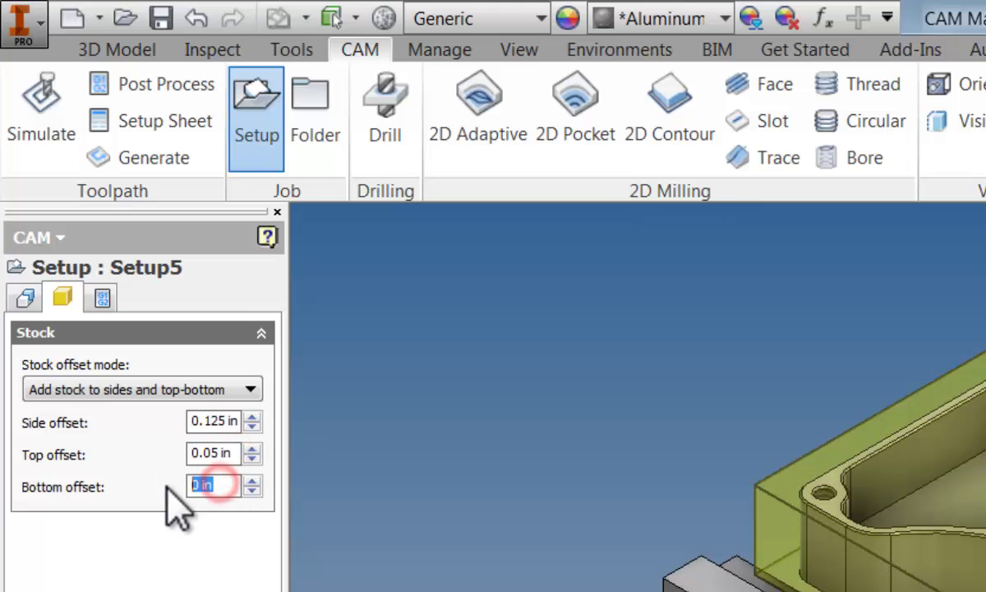
text(-2)
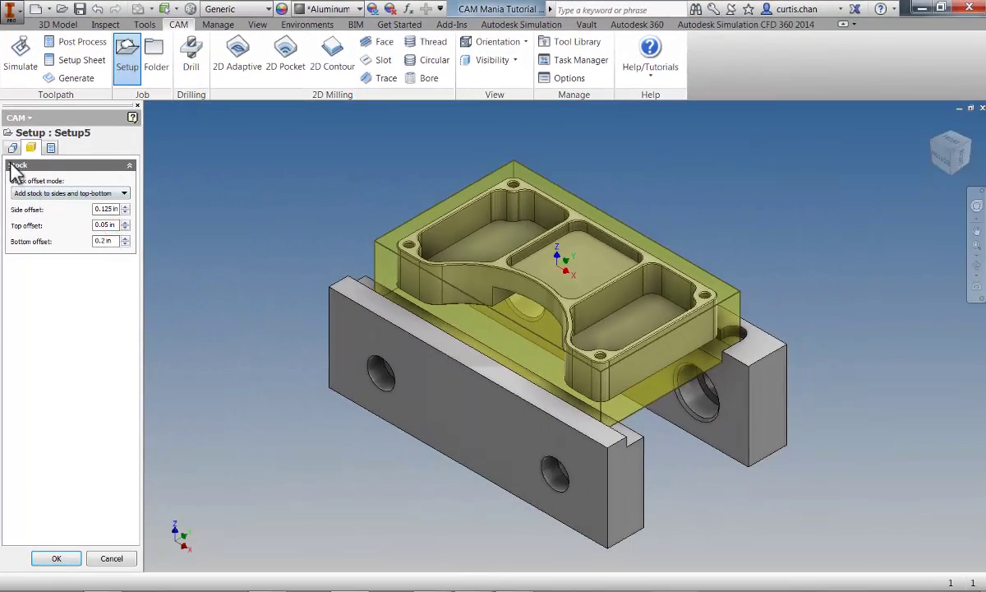
Place the setup origin at bounding box Top corner 3 and create Setup5
click(12, 147)
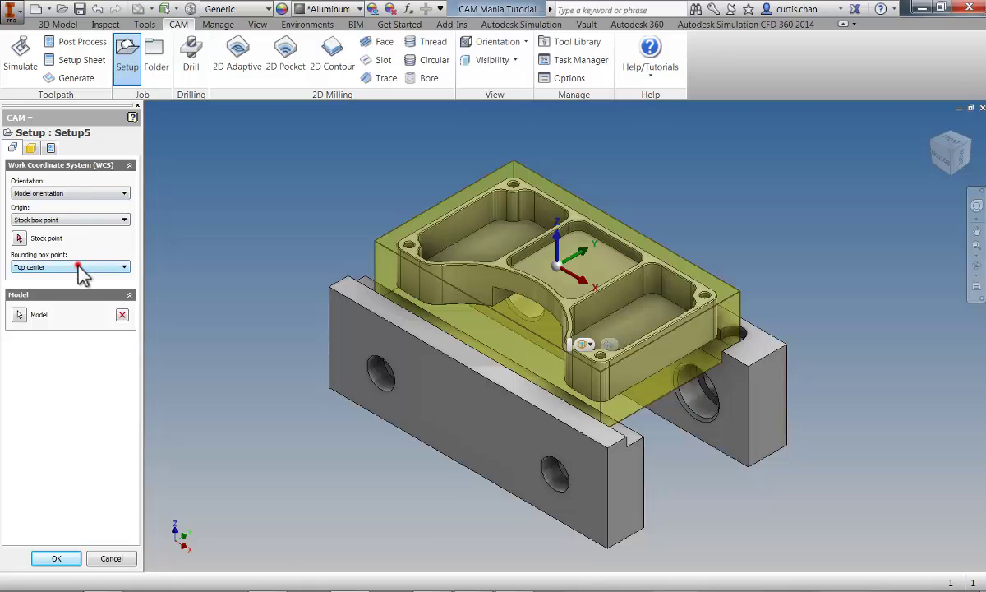
click(78, 267)
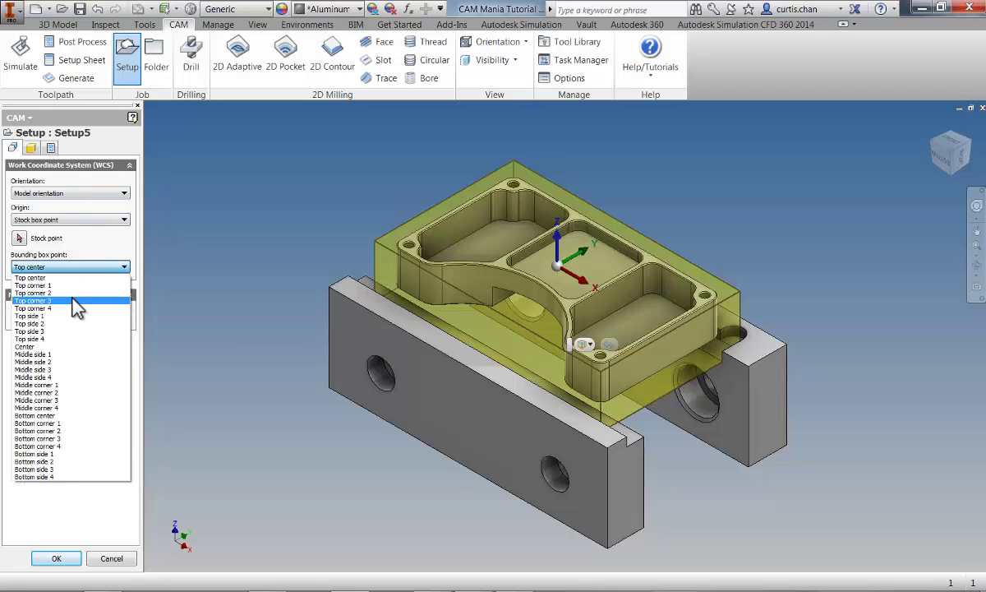
click(73, 300)
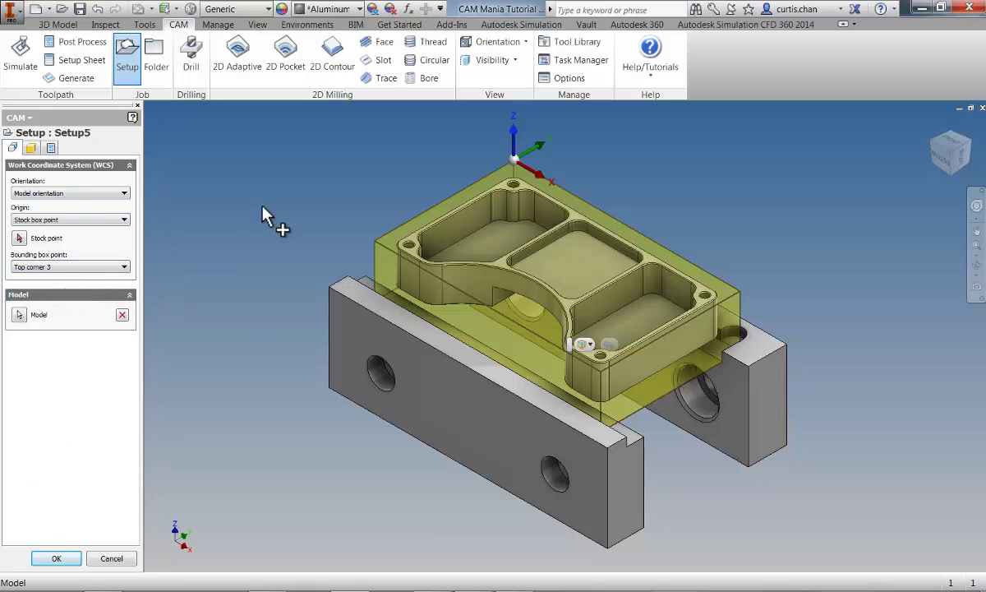
right_click(320, 184)
click(362, 180)
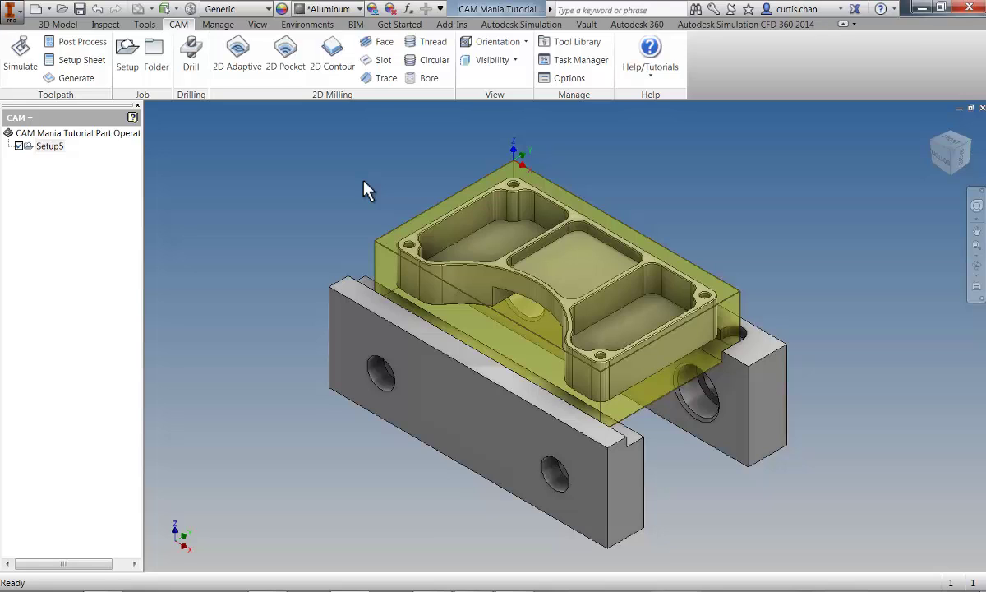
Create the Face5 facing operation using tool #1, the Ø3/4" flat mill
click(380, 51)
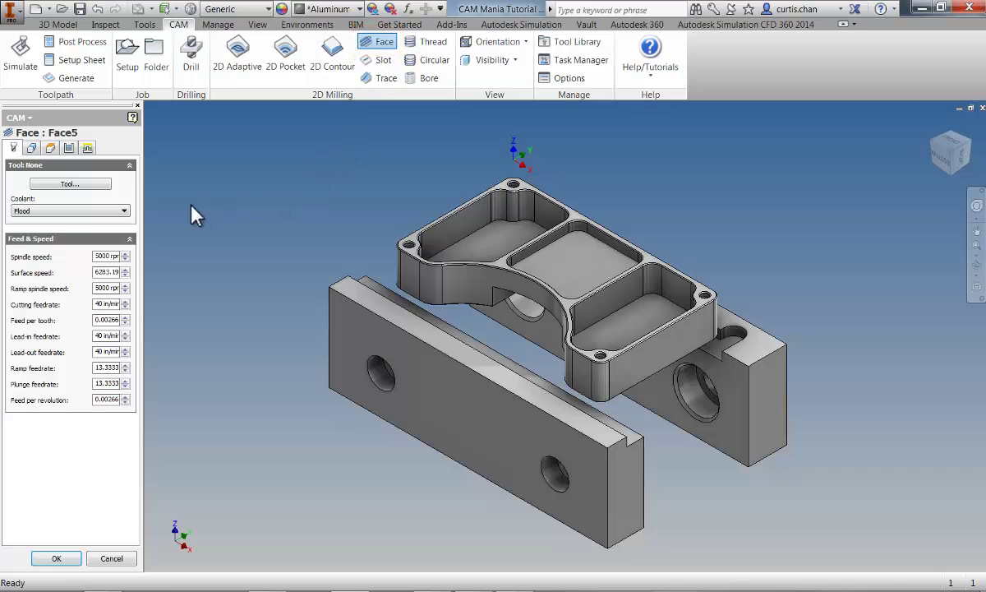
click(89, 183)
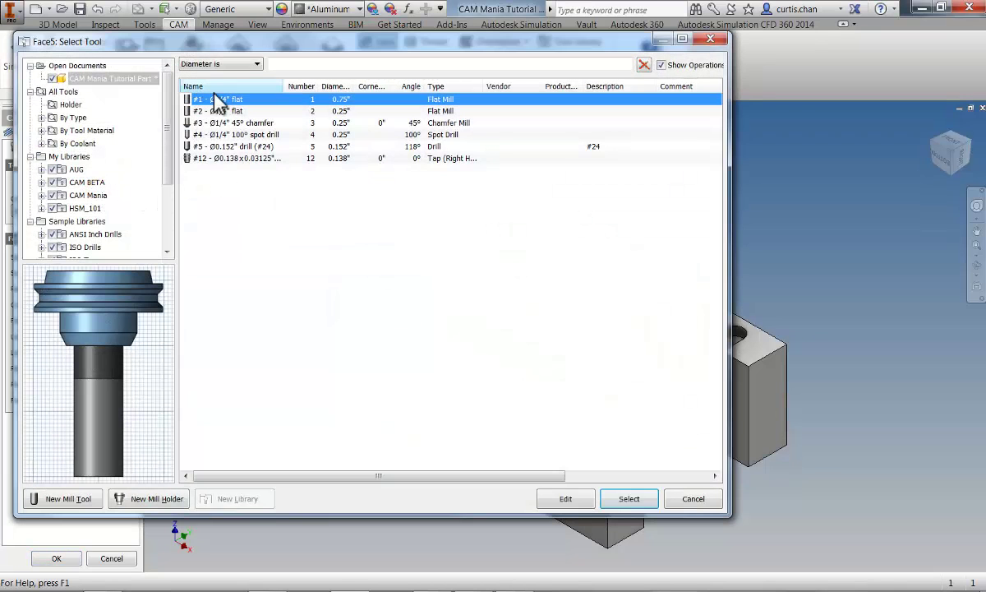
click(624, 496)
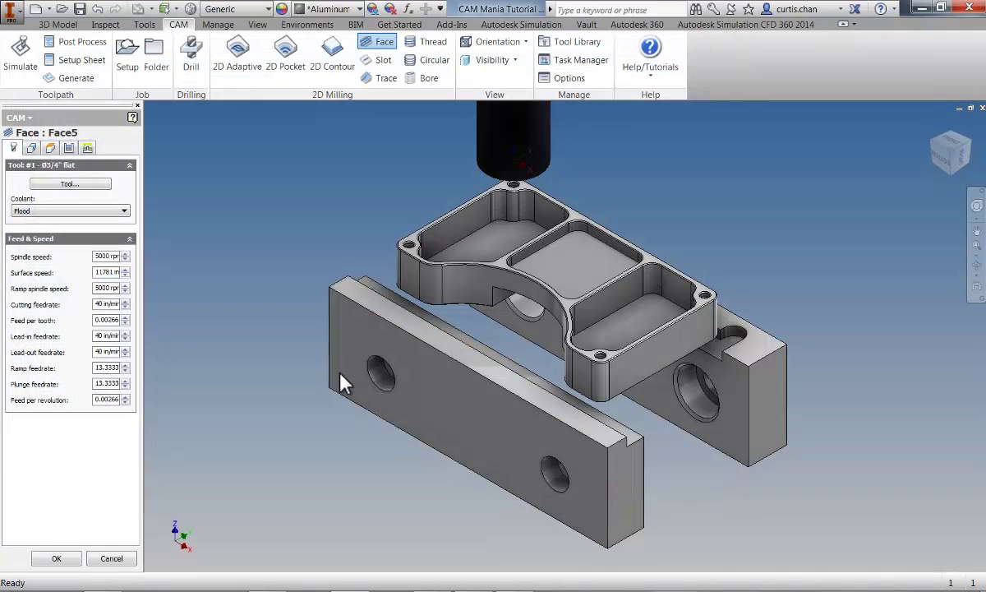
right_click(346, 201)
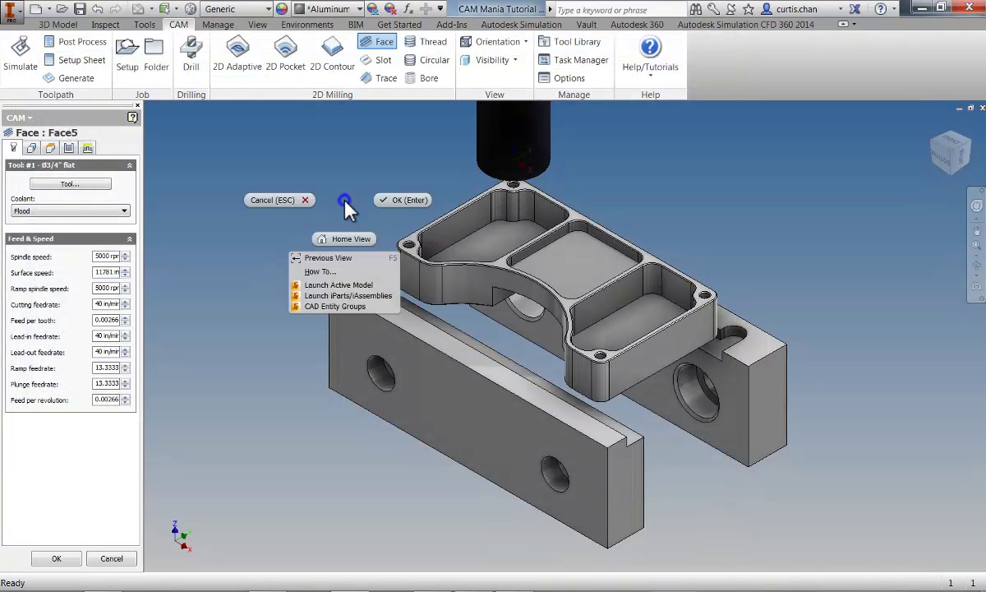
click(406, 200)
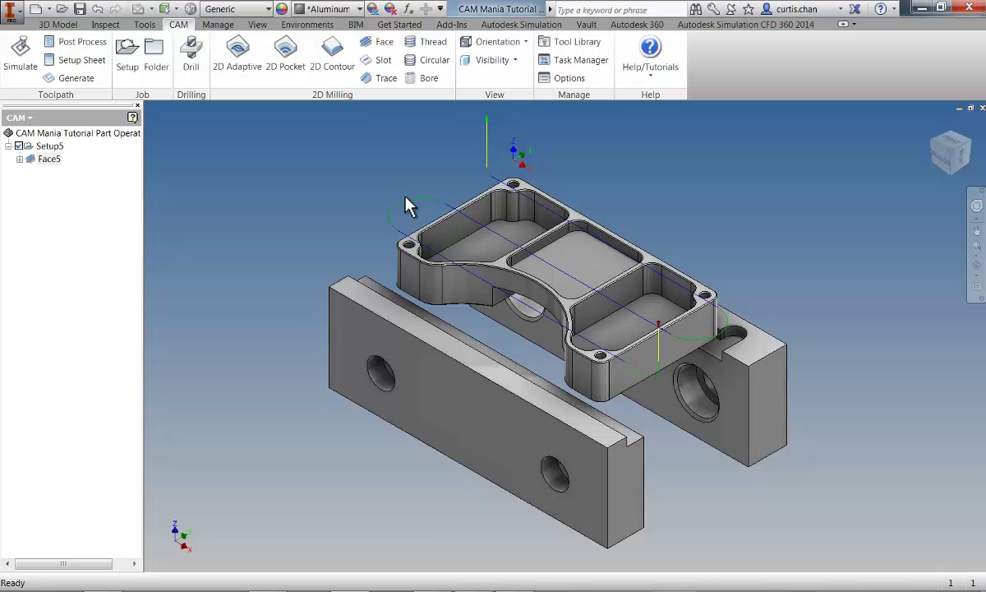
click(254, 56)
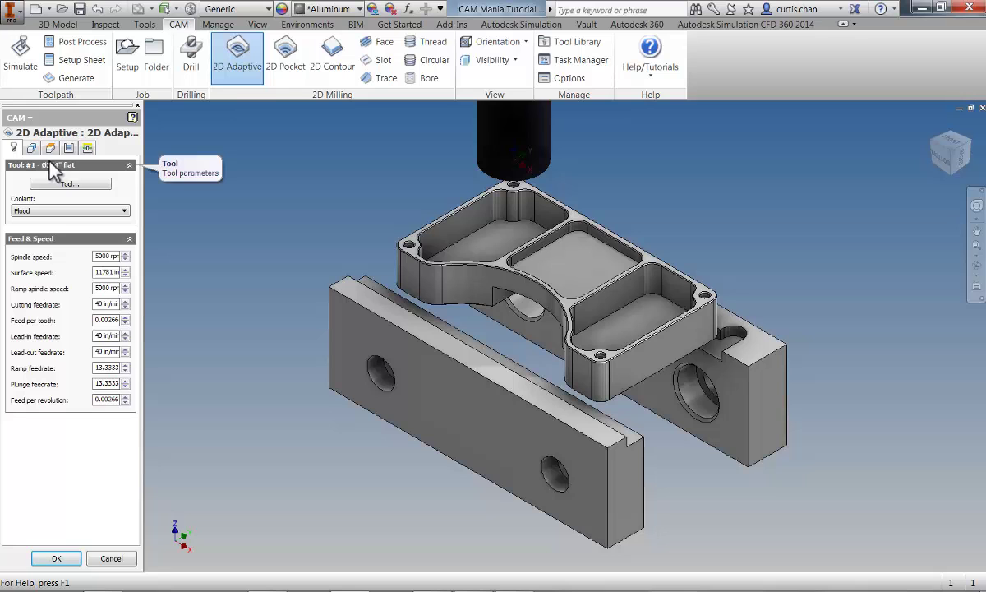
Switch the 2D Adaptive tool to #2, the Ø1/4" flat end mill
click(41, 184)
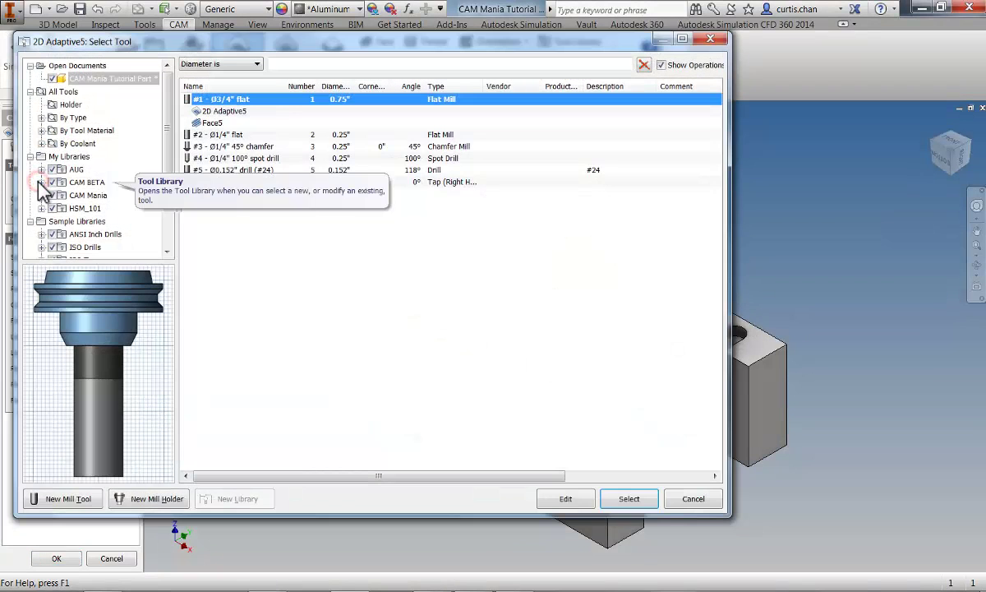
click(201, 134)
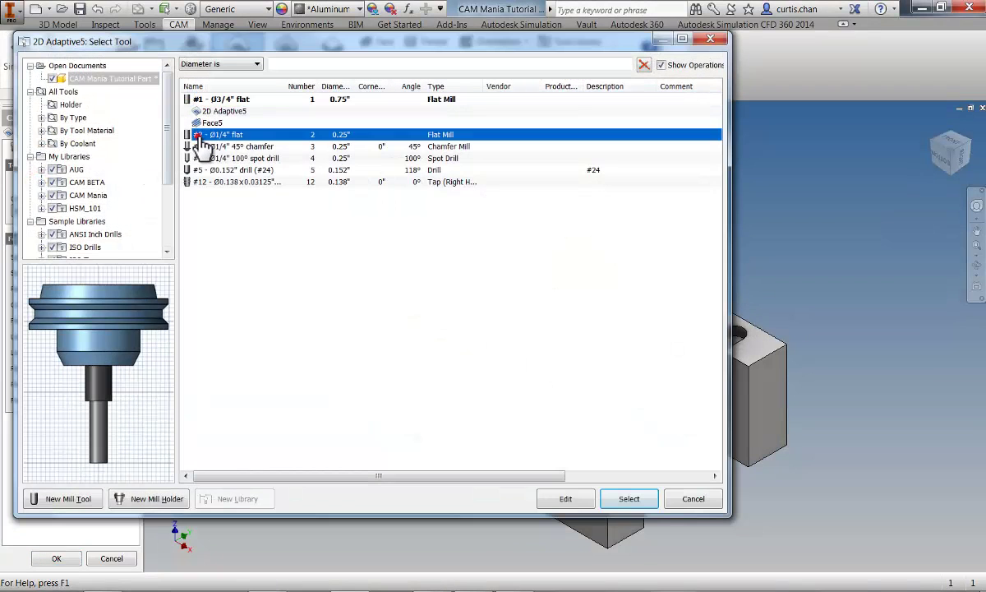
click(620, 505)
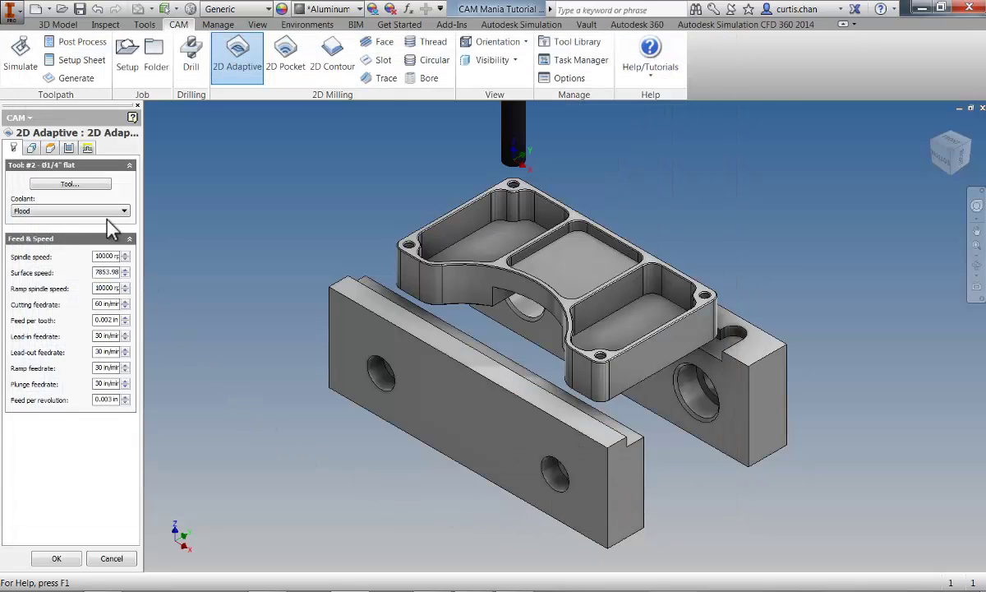
Select the left, right and middle pocket outlines and generate the adaptive toolpath
click(31, 148)
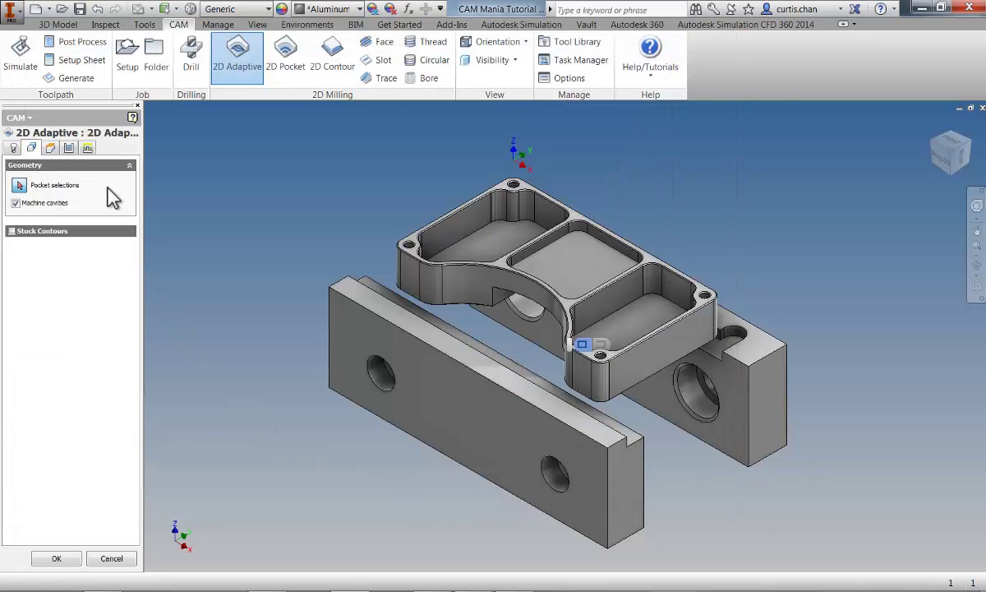
click(450, 245)
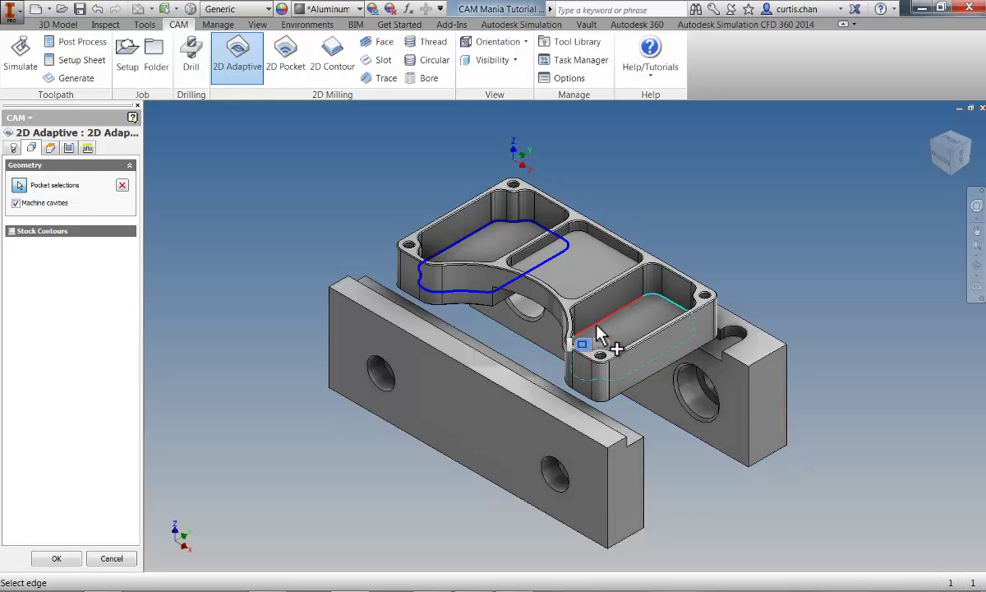
click(586, 361)
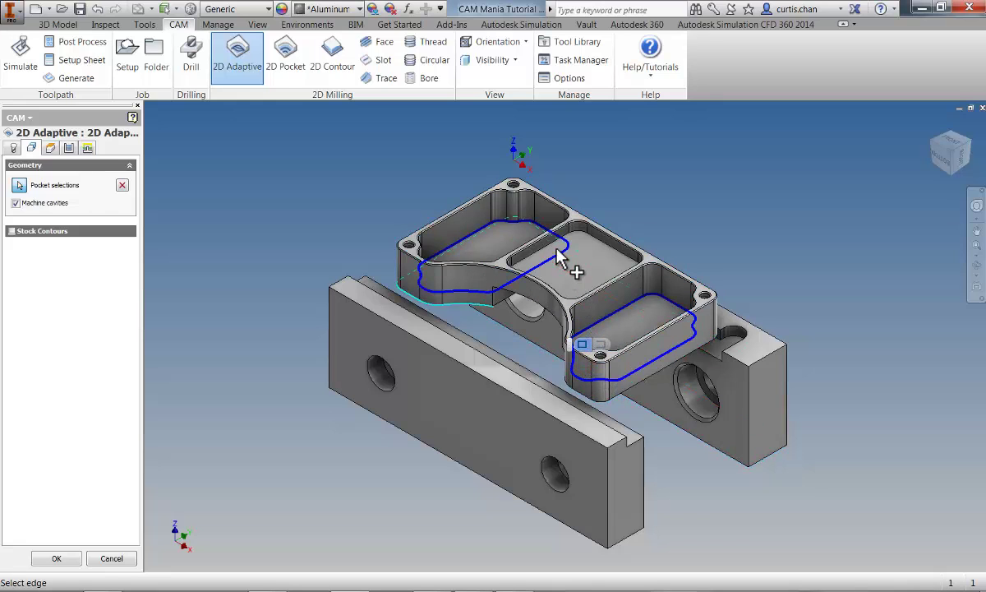
click(580, 370)
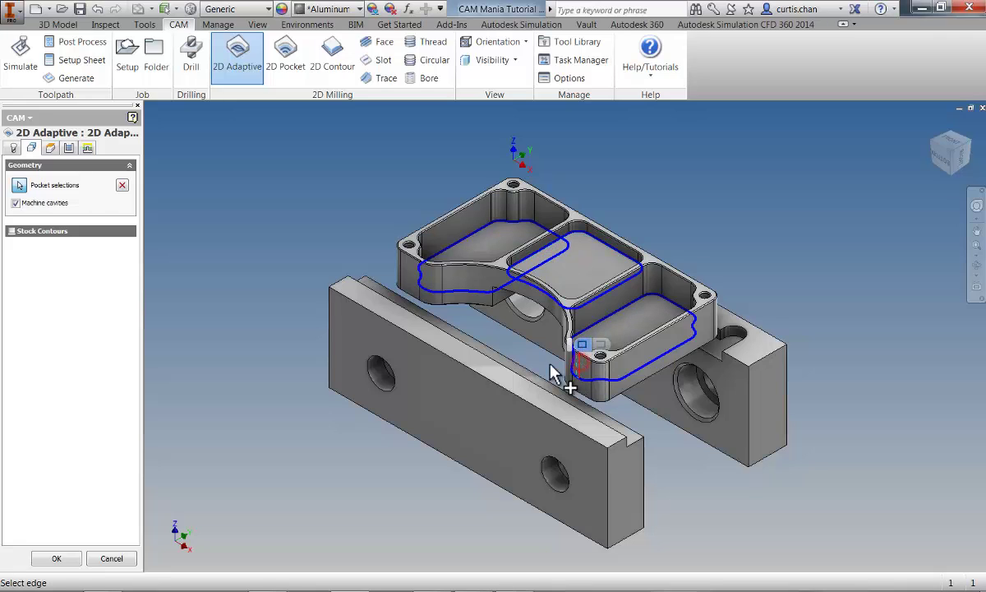
right_click(284, 212)
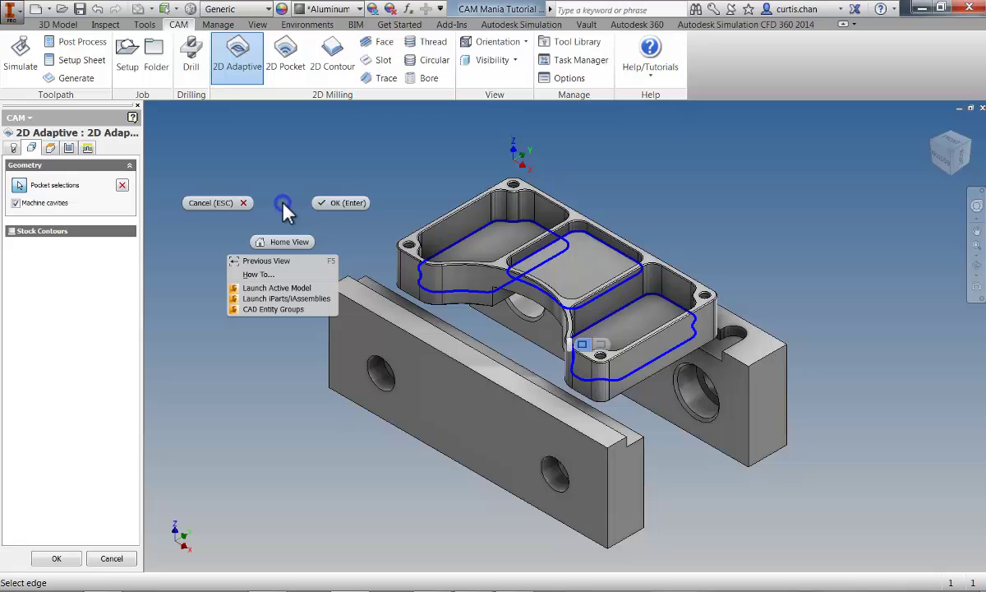
click(327, 206)
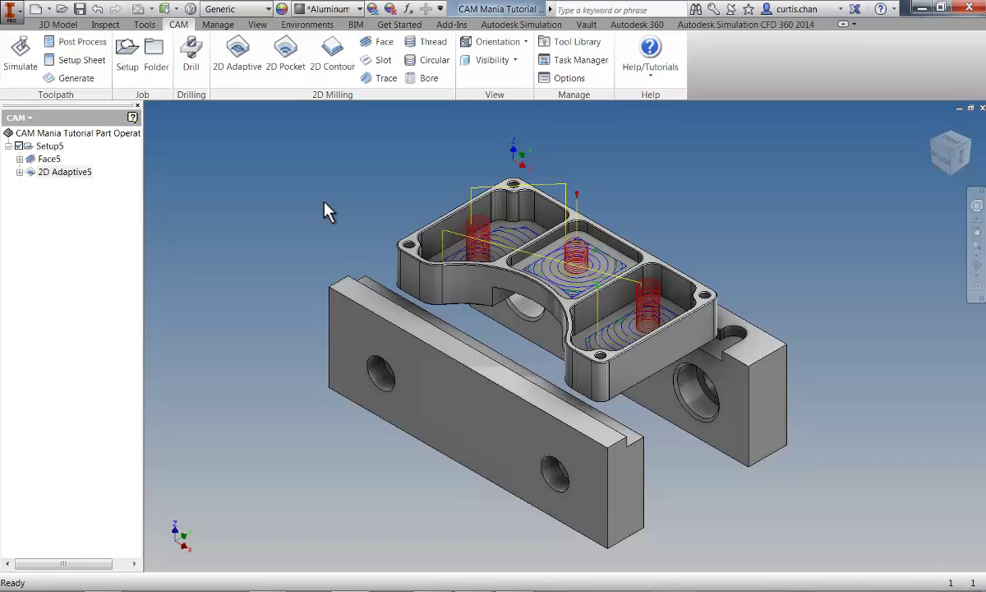
Start a 2D Pocket and select the three pocket outlines as its geometry
click(286, 74)
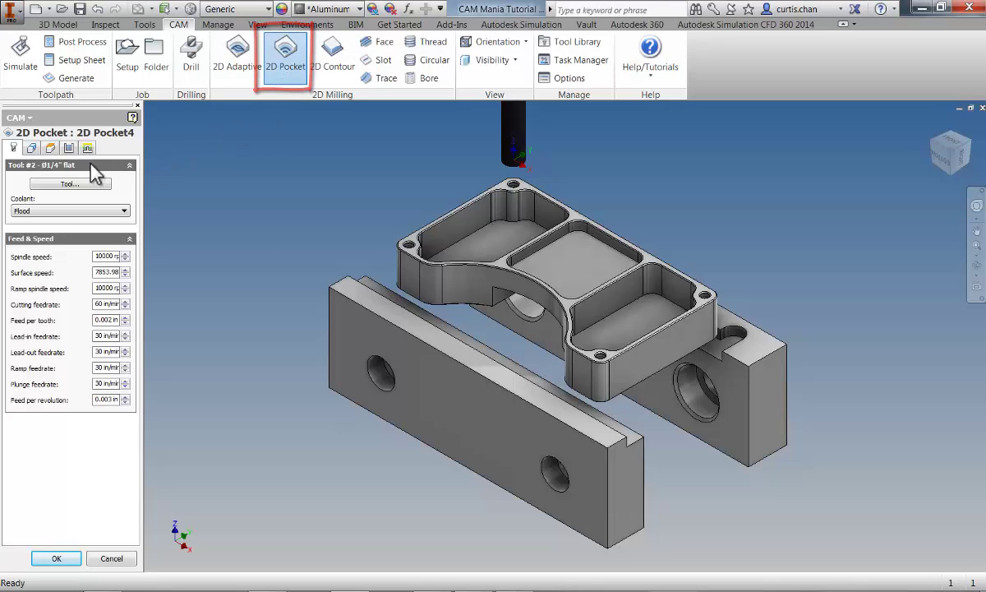
click(31, 147)
click(453, 245)
click(580, 363)
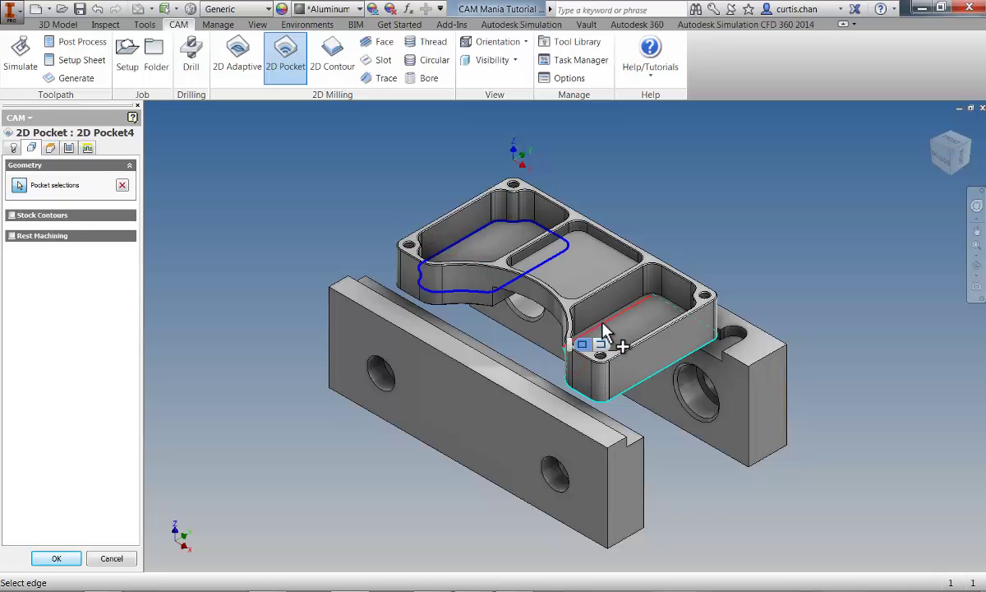
click(585, 367)
click(576, 262)
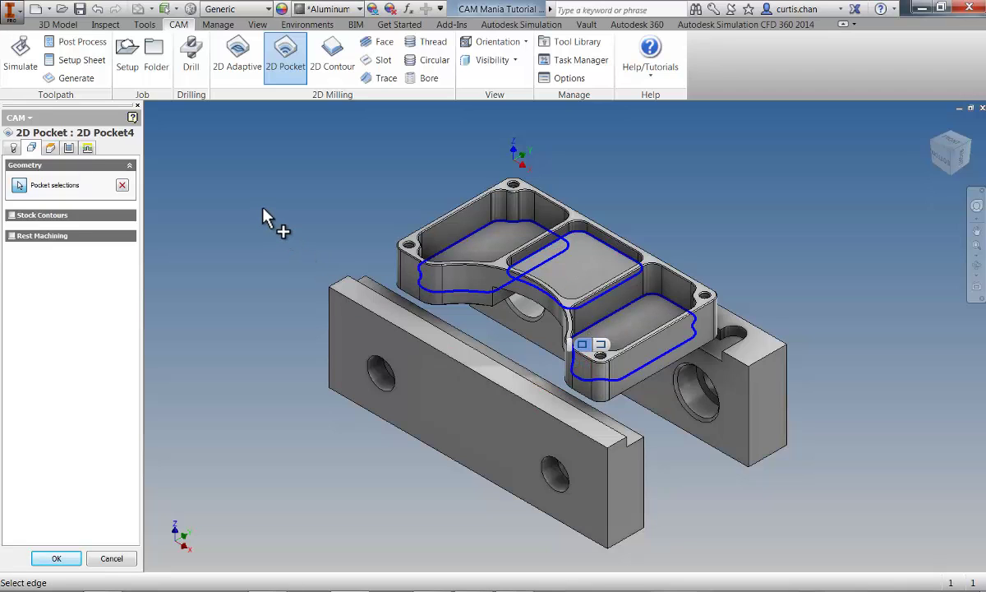
Enable finishing passes, turn off stock to leave, and generate 2D Pocket4
click(69, 148)
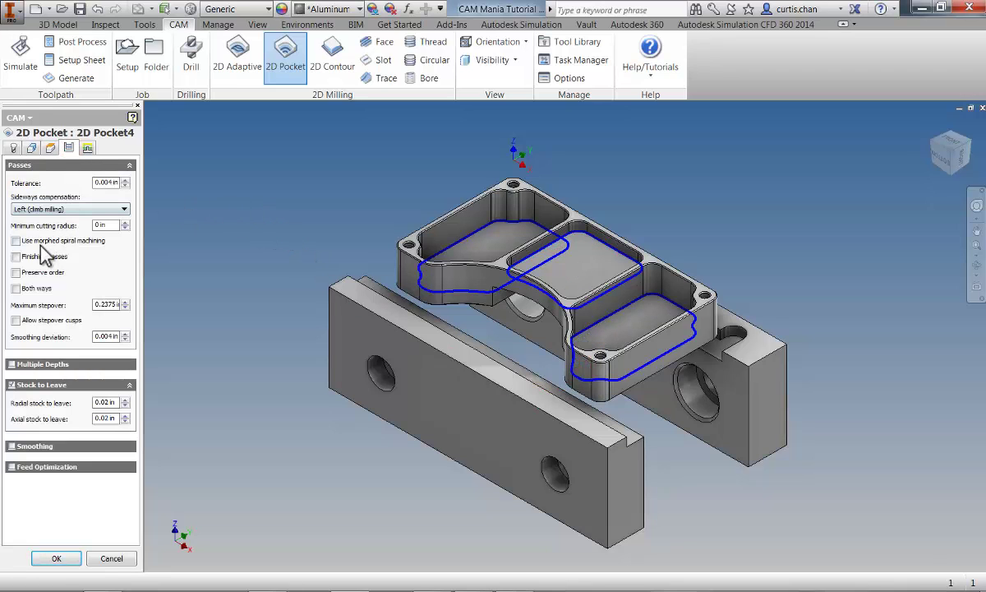
click(15, 255)
drag(131, 263, 104, 393)
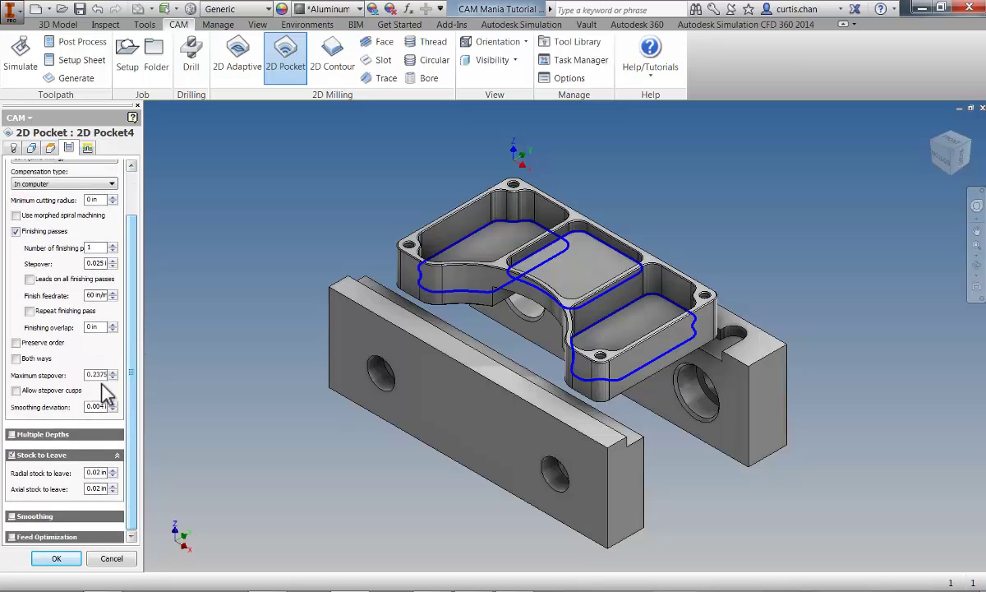
click(11, 456)
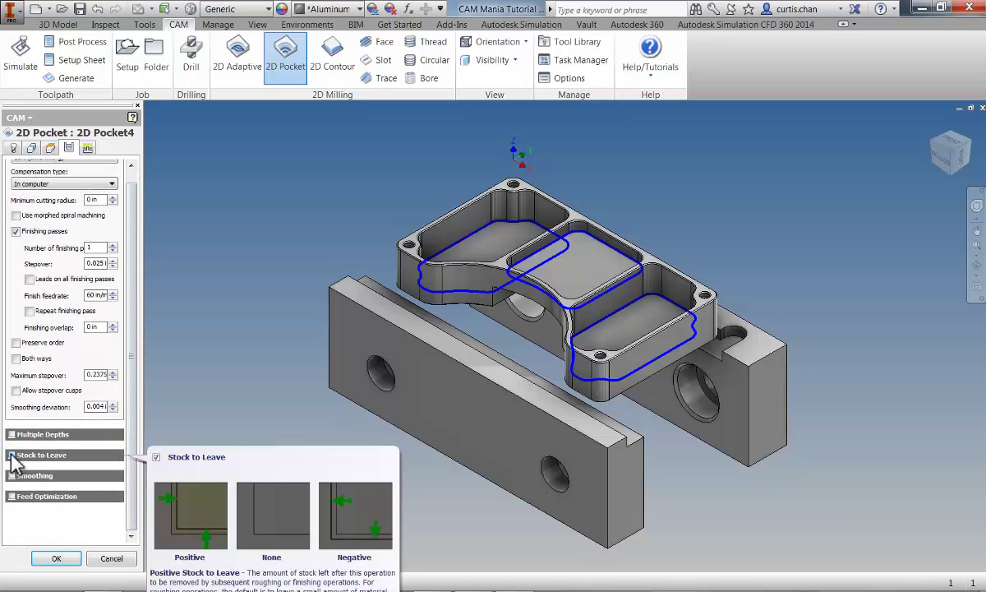
right_click(367, 236)
click(404, 234)
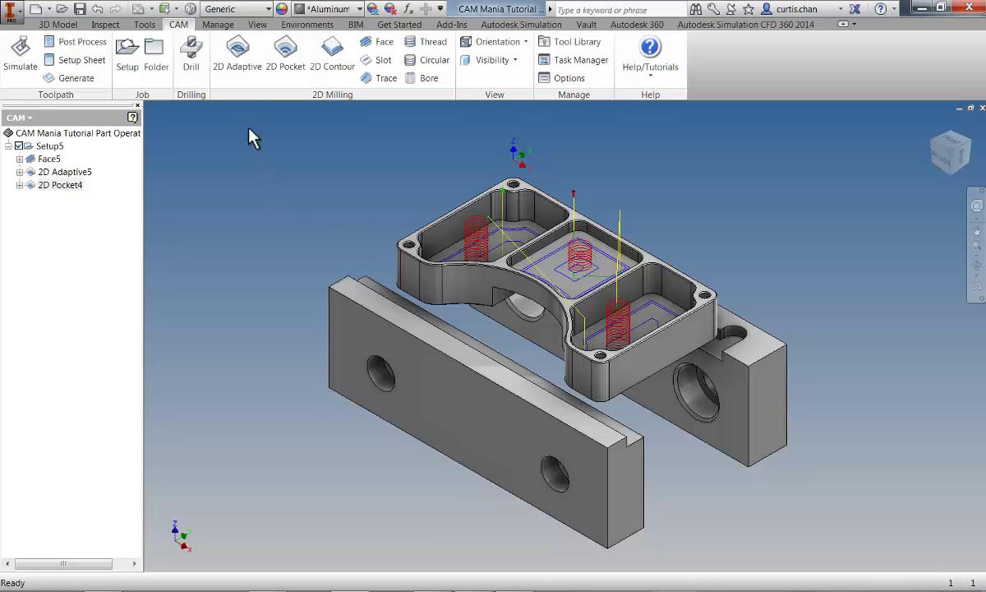
click(238, 79)
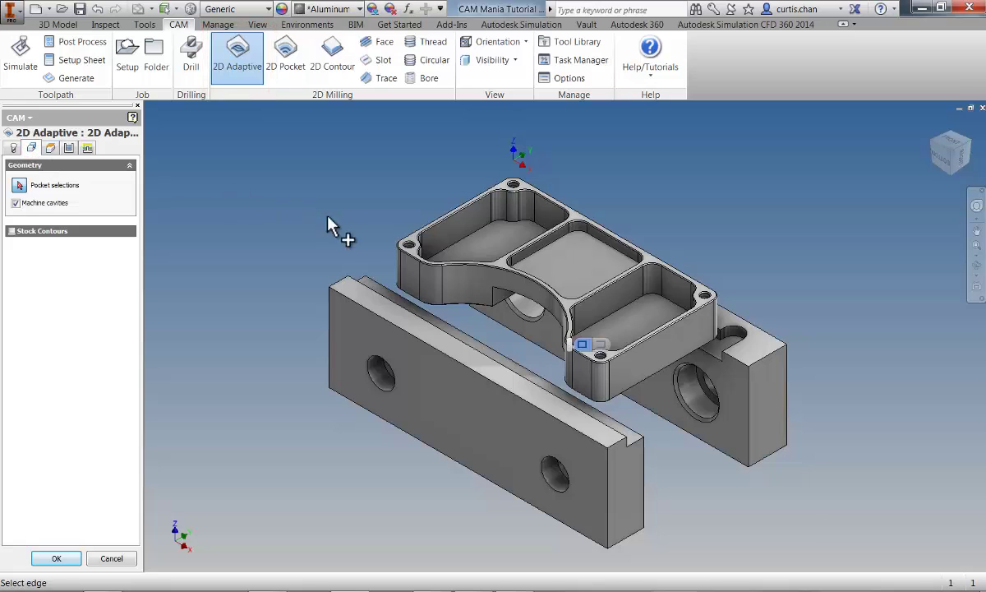
Select the part's outer top outline and turn off Machine cavities to cut outside it
scroll(352, 239, up, 5)
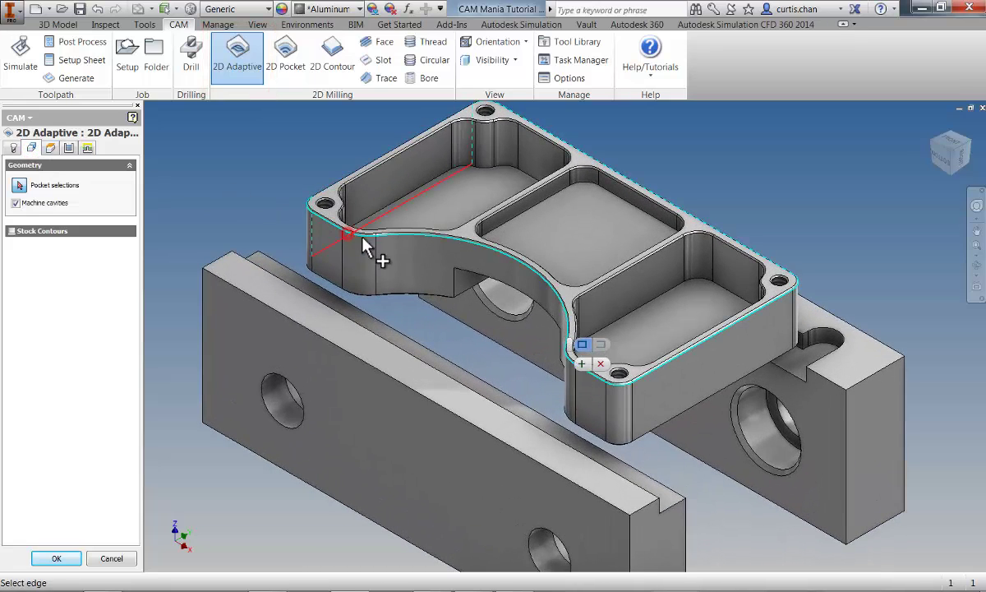
click(588, 362)
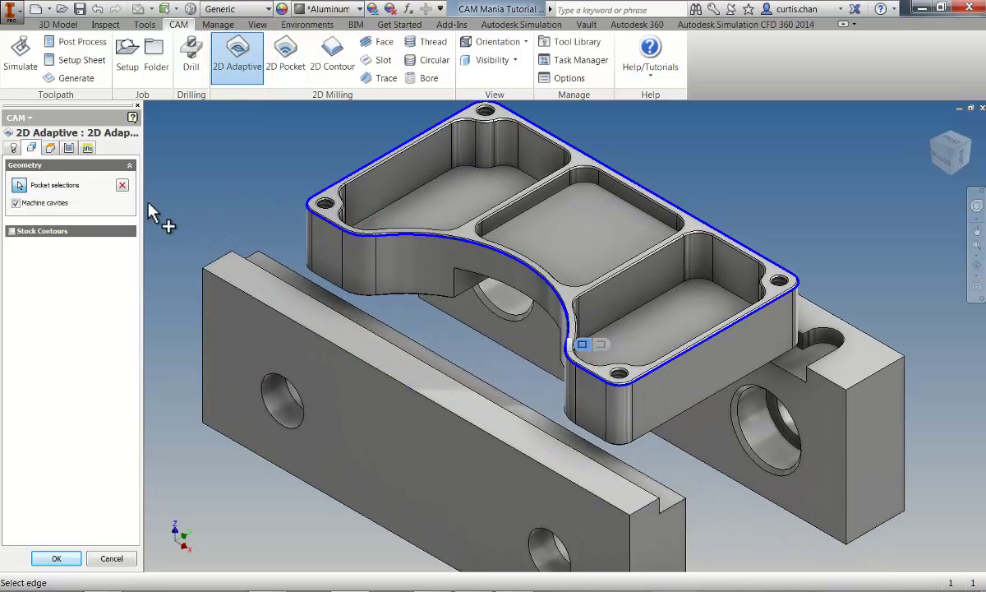
mouse_move(18, 209)
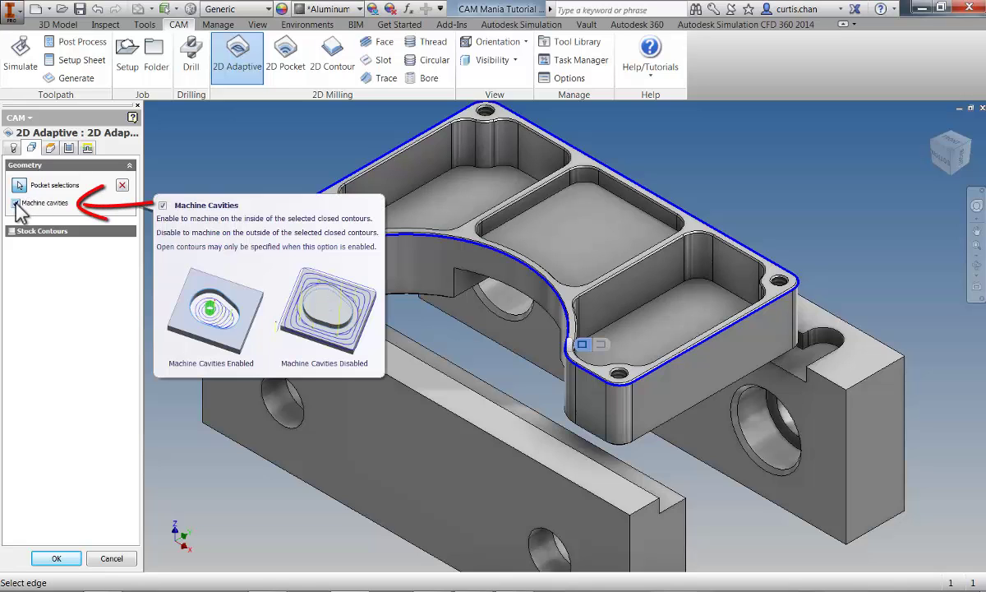
click(16, 203)
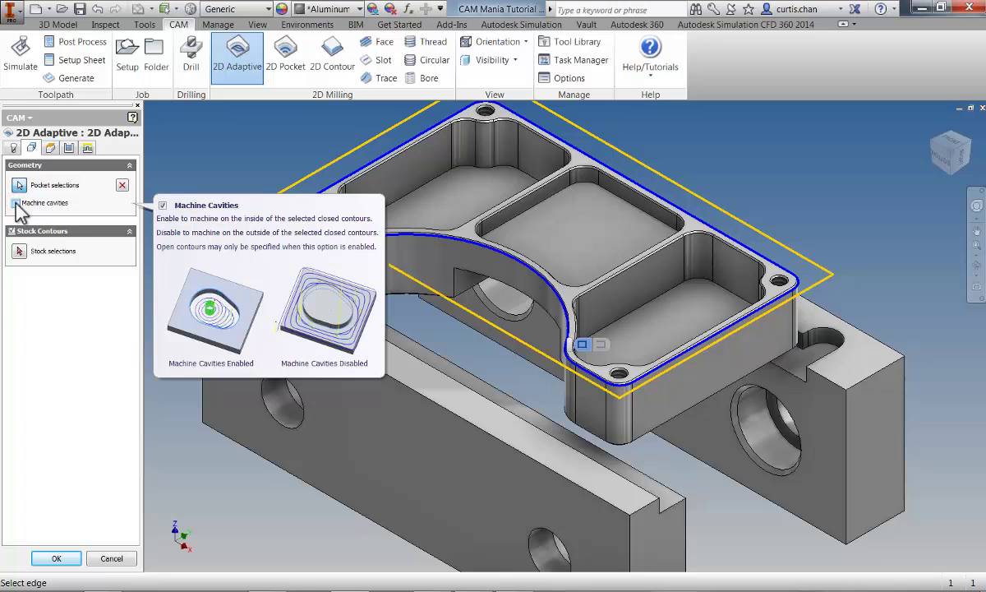
click(50, 148)
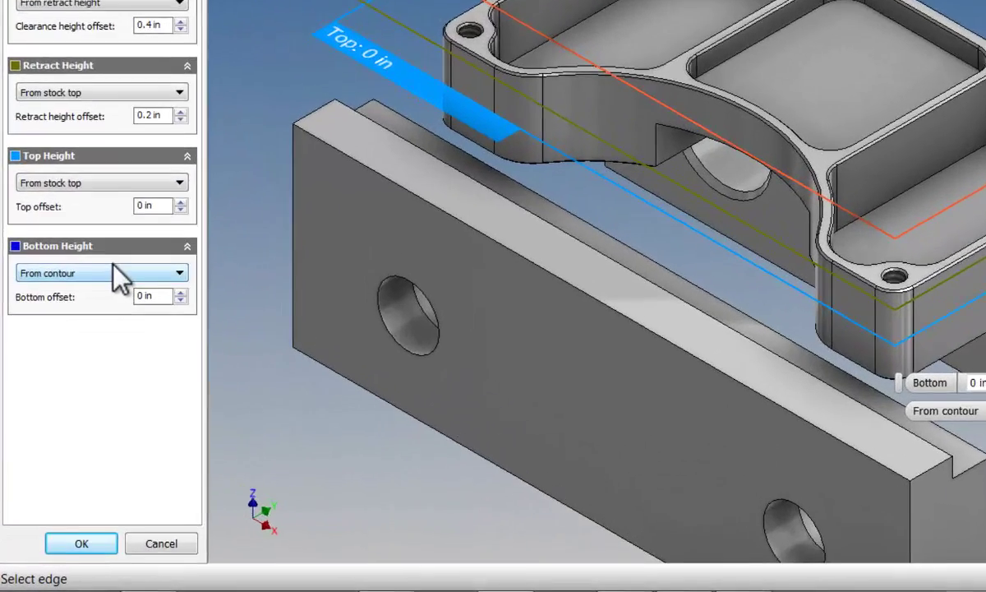
Set the bottom height to From model bottom with a -0.01 in offset
click(115, 273)
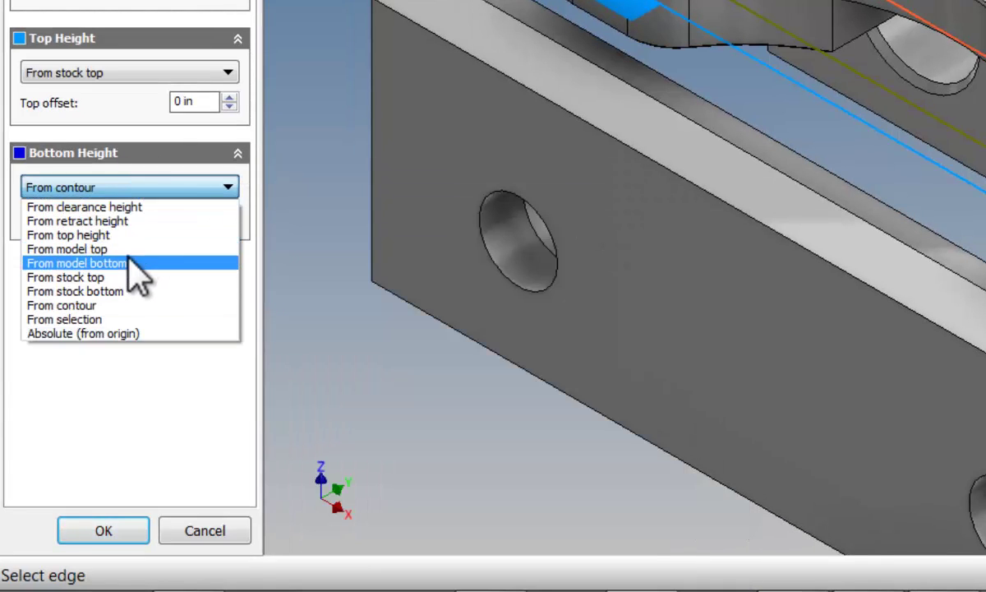
click(123, 263)
click(198, 216)
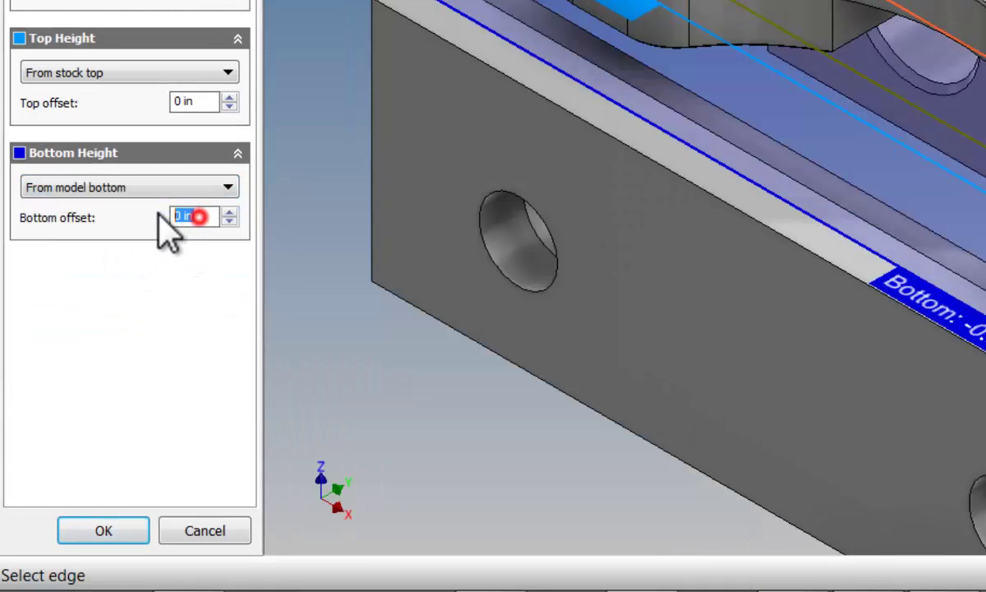
text(.)
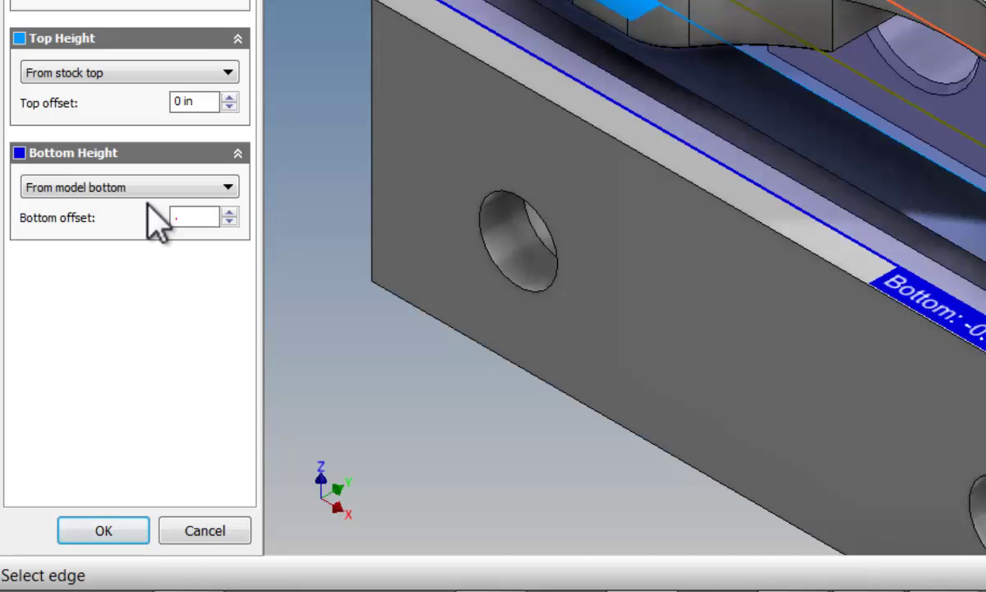
text(0)
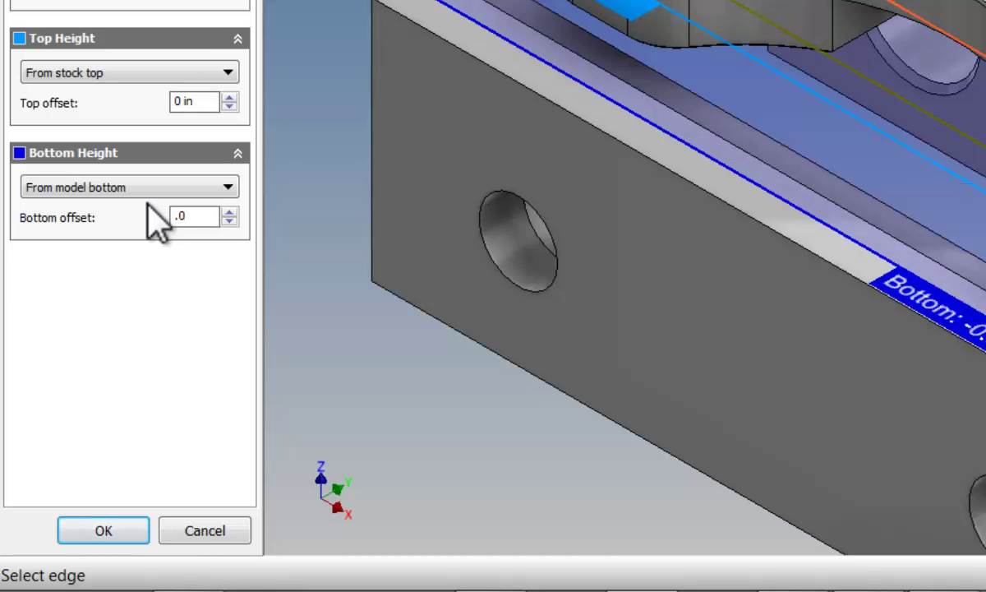
text(1)
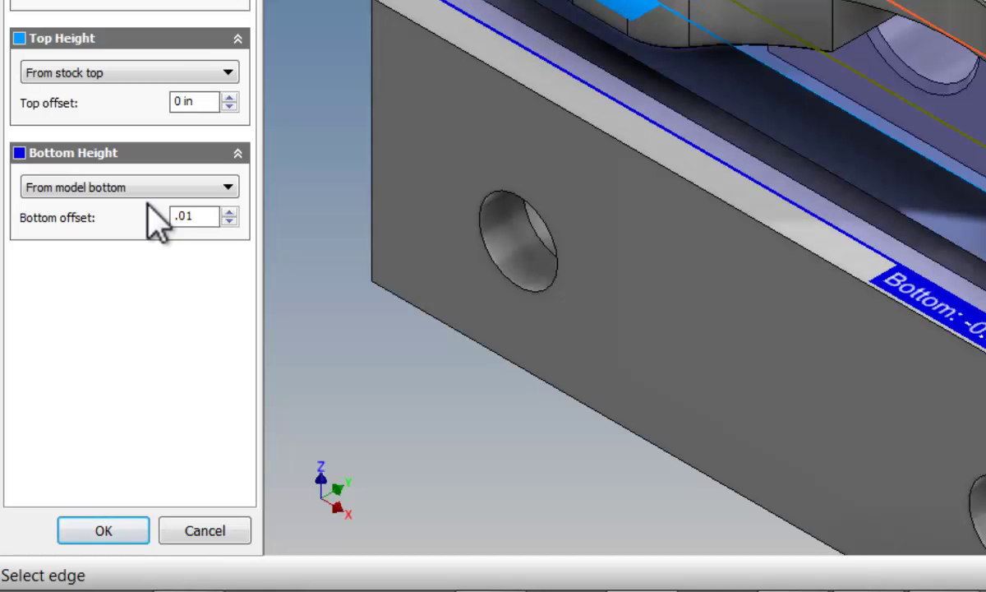
click(174, 215)
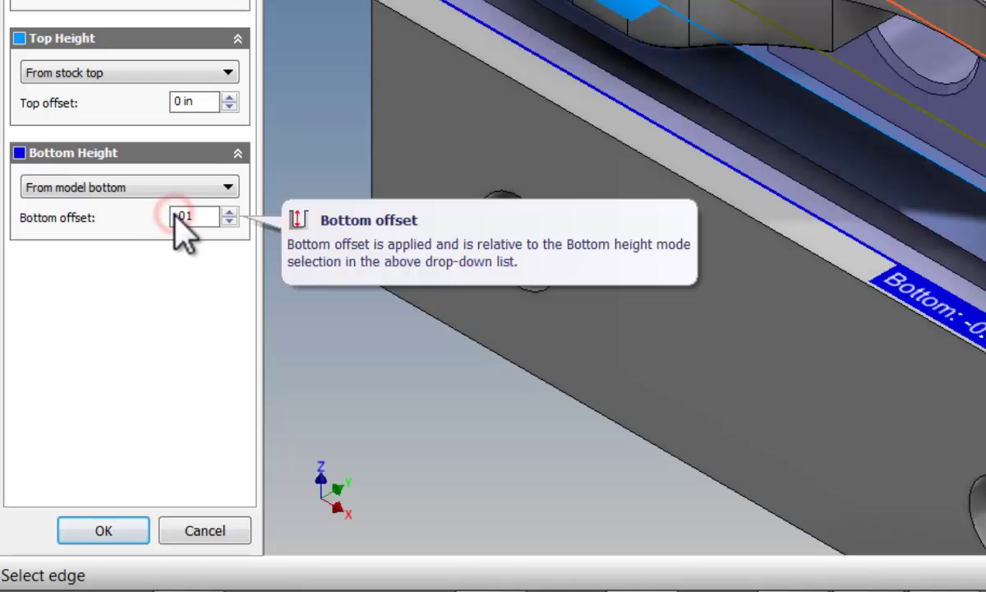
text(-)
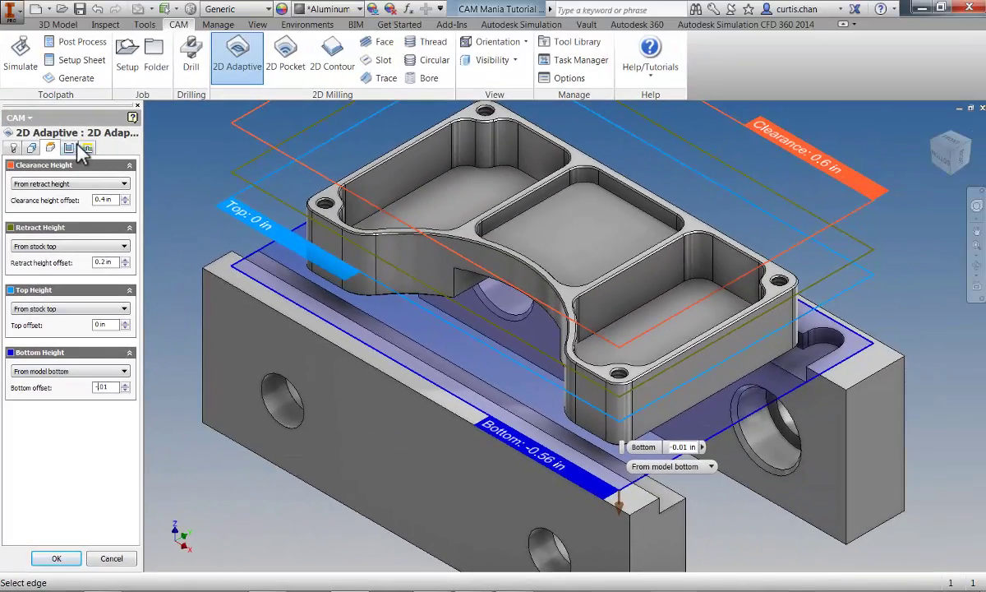
click(78, 162)
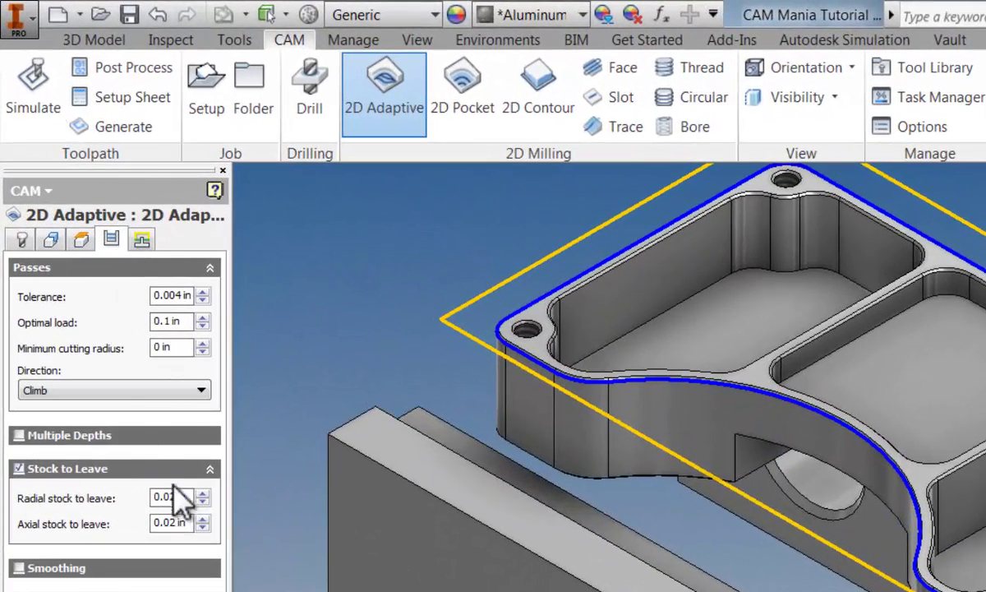
Set axial stock to leave to 0 in and generate 2D Adaptive6
click(158, 524)
text(0)
click(169, 497)
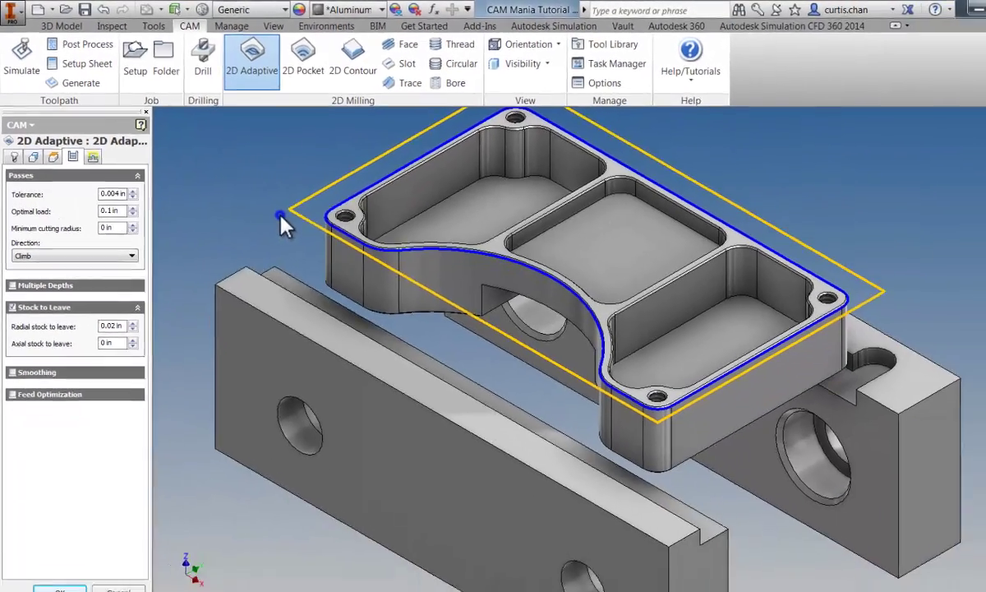
right_click(281, 222)
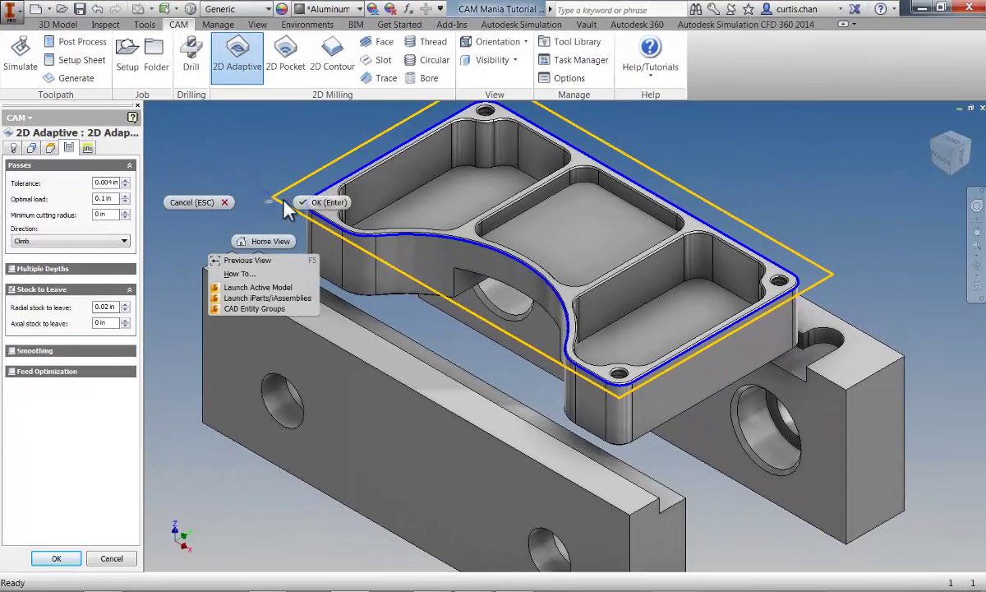
click(323, 215)
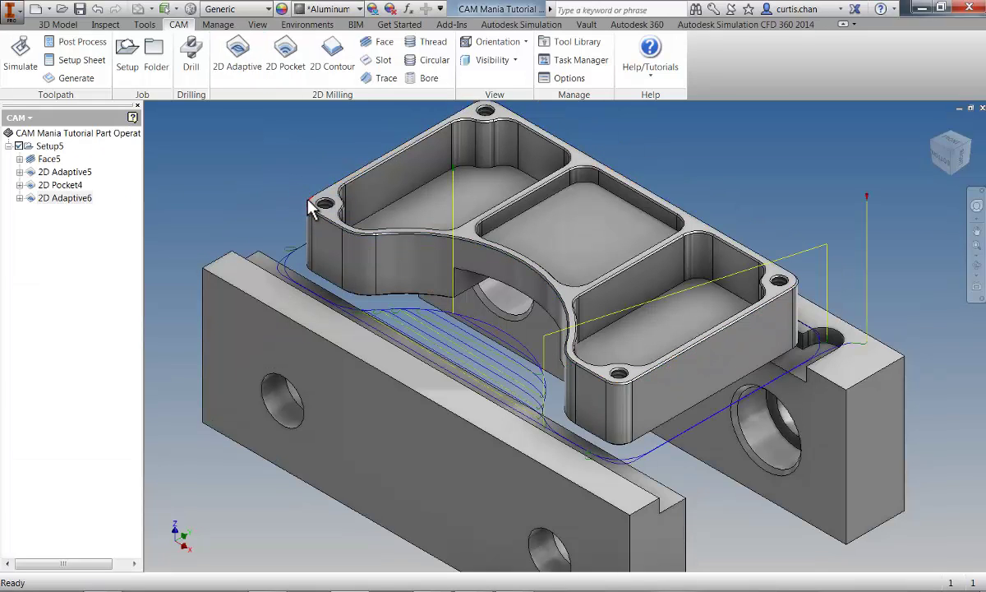
From the home view, start a 2D Contour on the part's outer edge
key(F6)
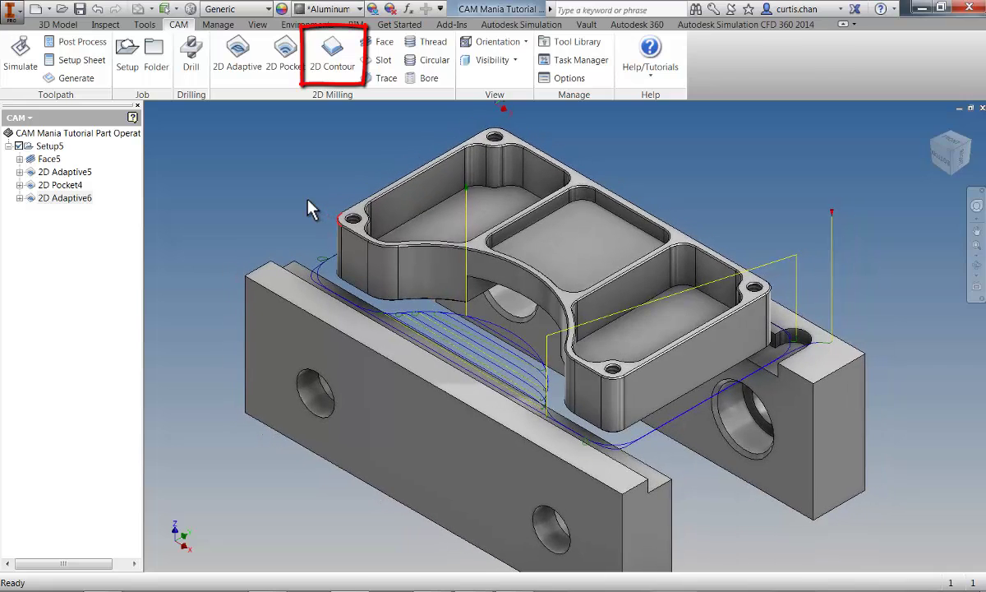
click(325, 64)
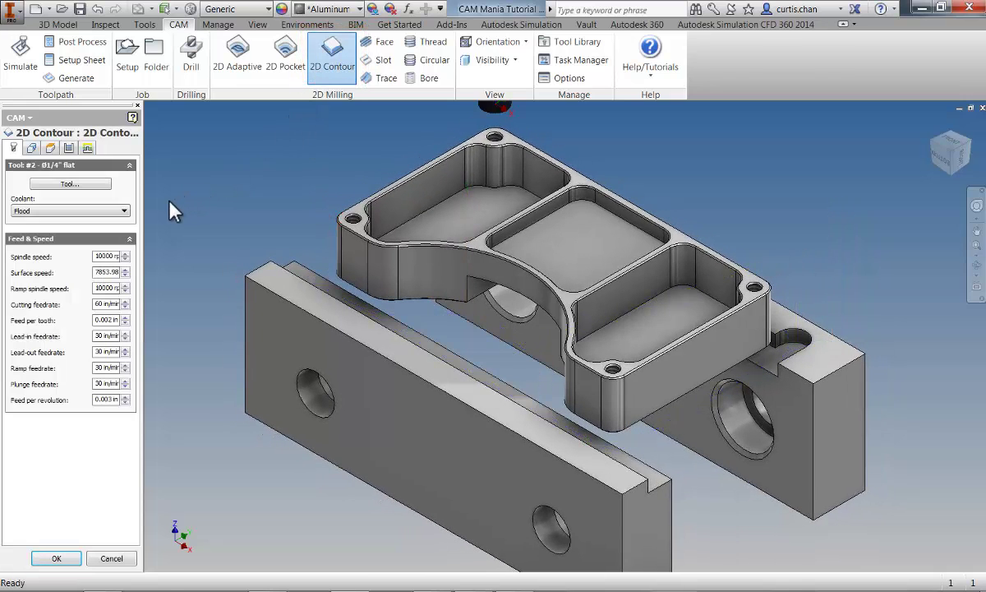
click(32, 148)
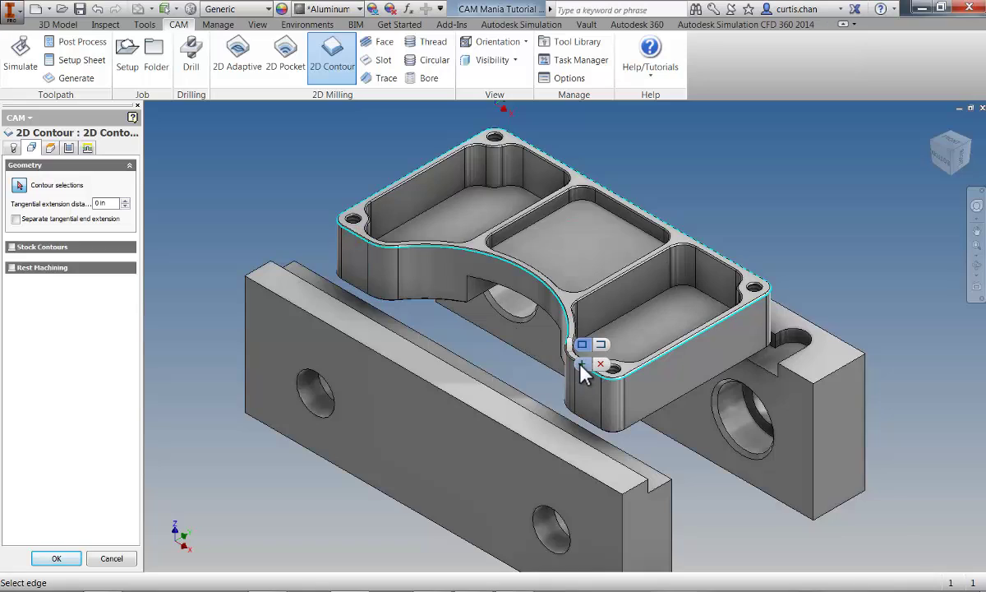
click(578, 369)
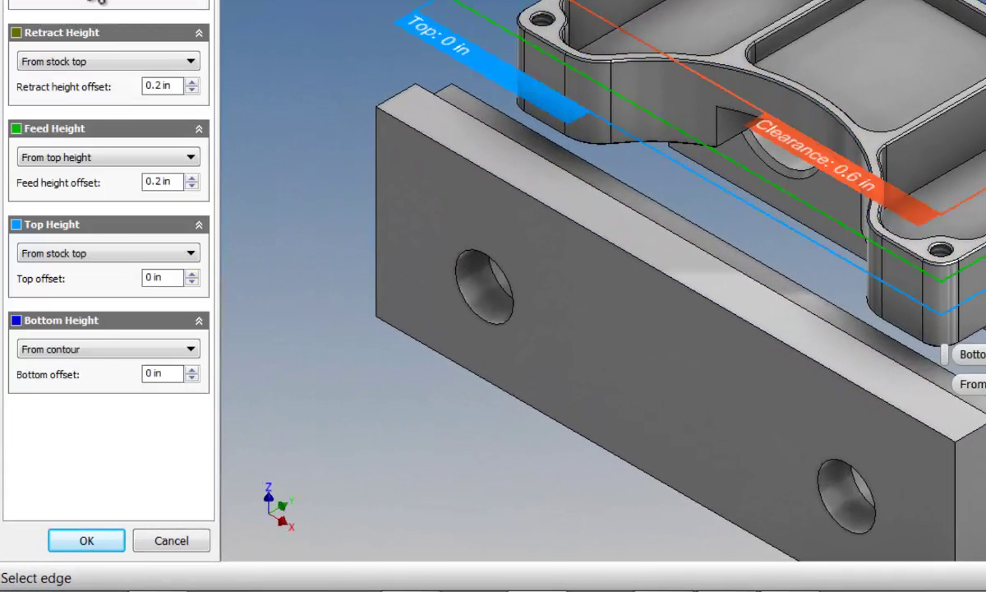
Set the bottom height From model bottom, offset -0.005 in, and generate 2D Contour3
click(78, 349)
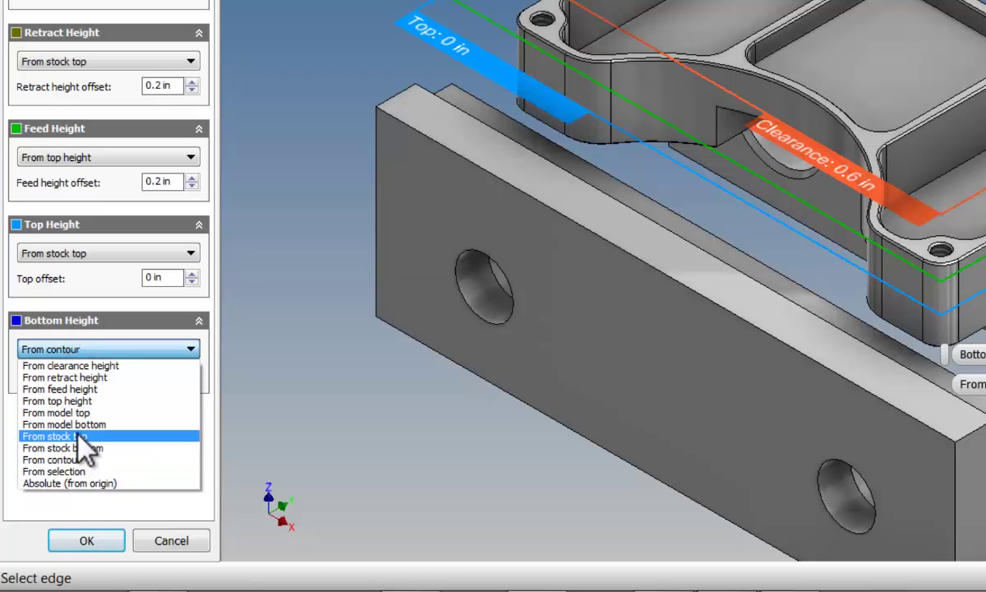
click(77, 423)
click(169, 373)
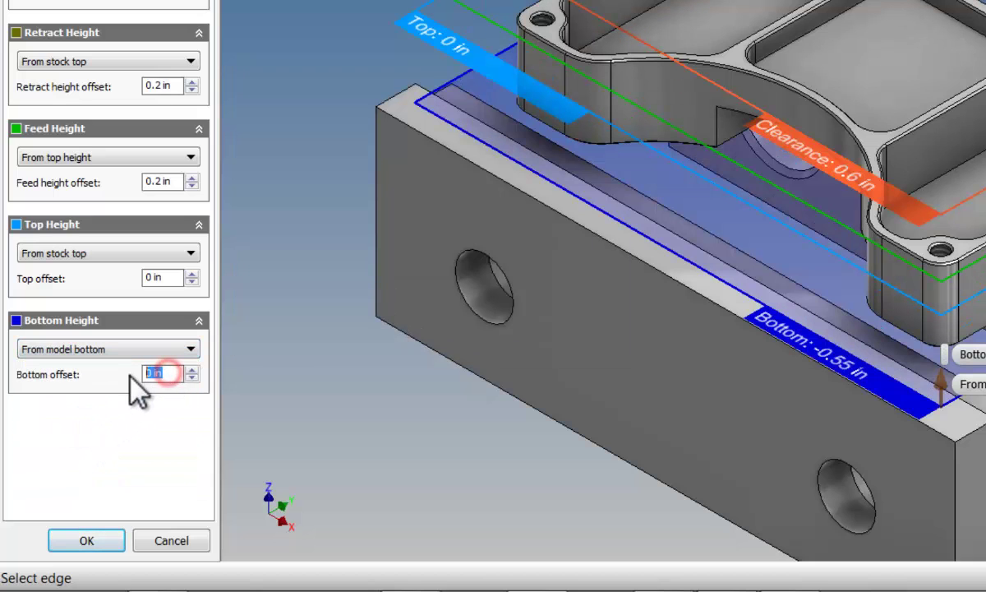
text(-.005)
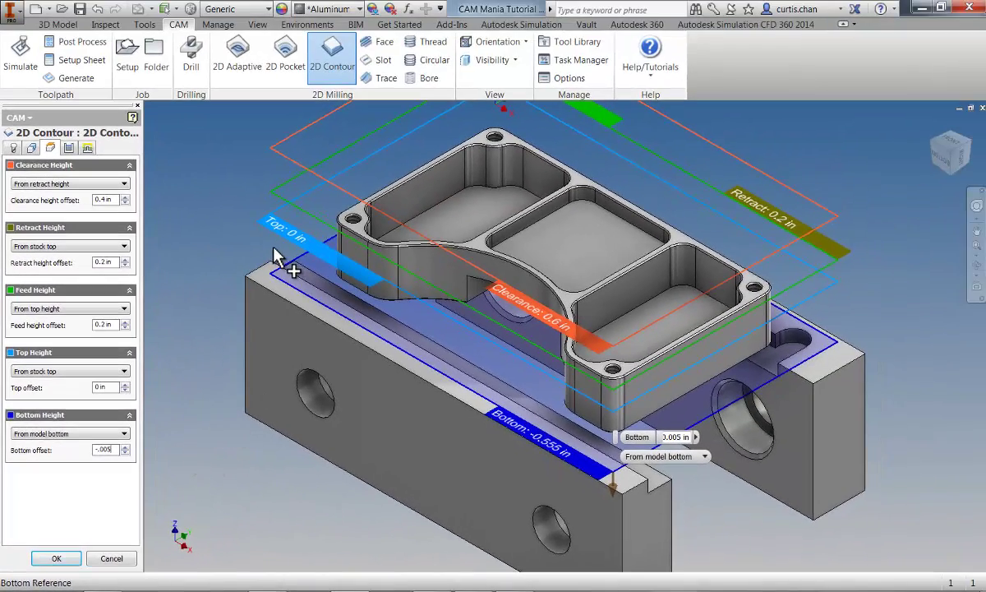
right_click(369, 131)
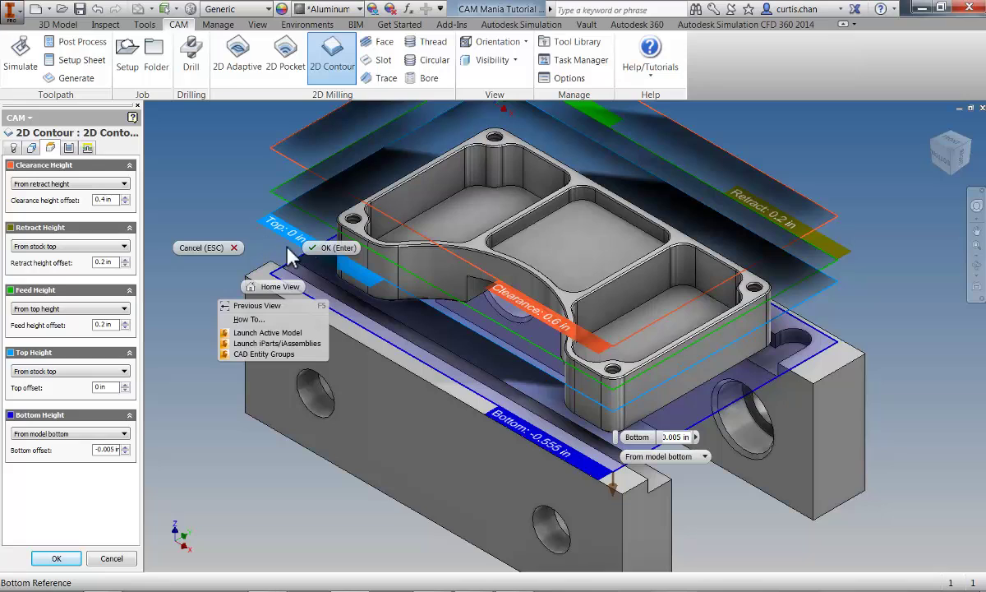
click(322, 249)
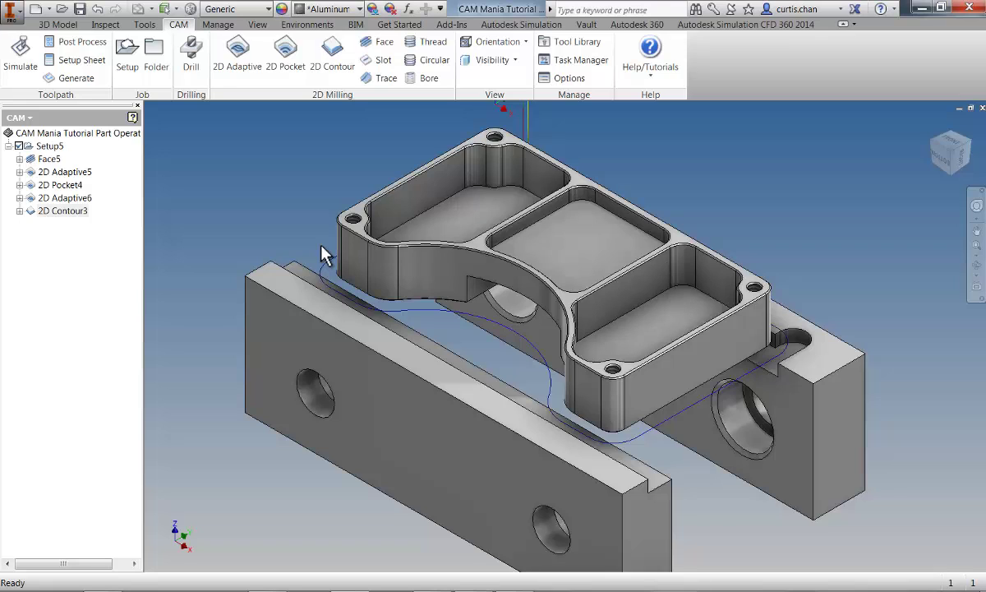
Start a new 2D Contour operation using tool #3, the Ø1/4" 45° chamfer mill
click(332, 76)
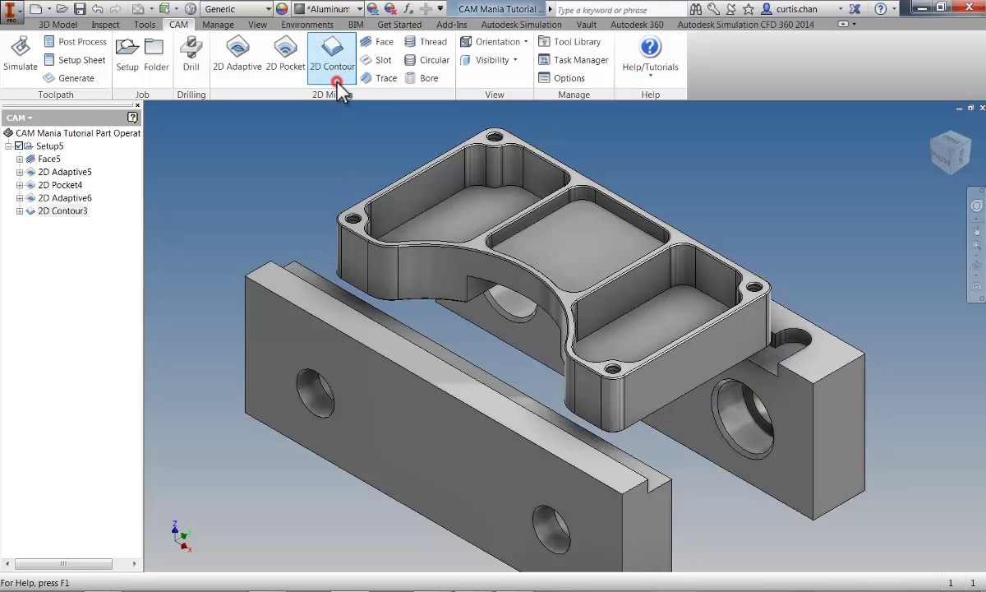
click(97, 185)
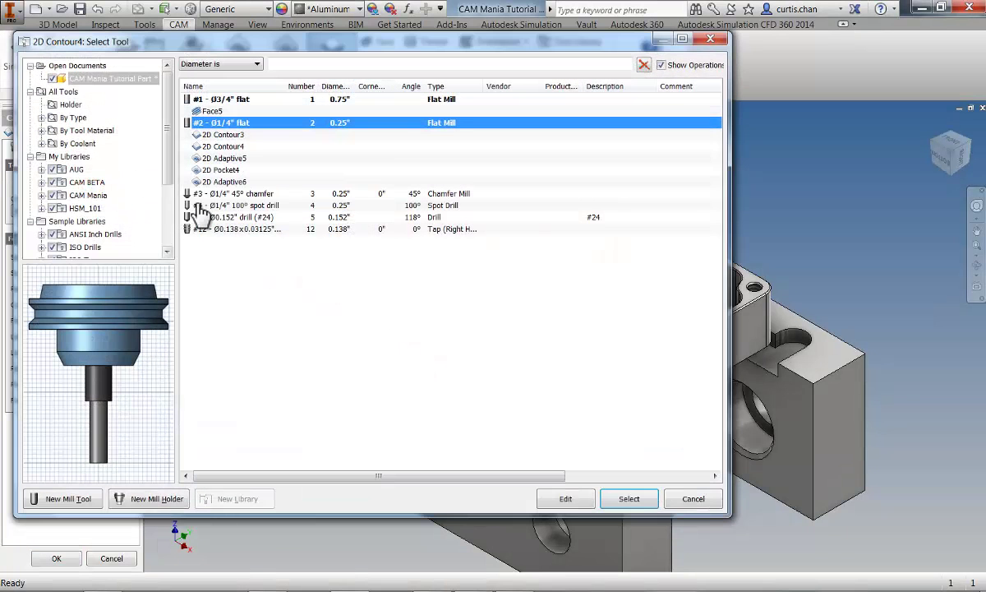
click(200, 194)
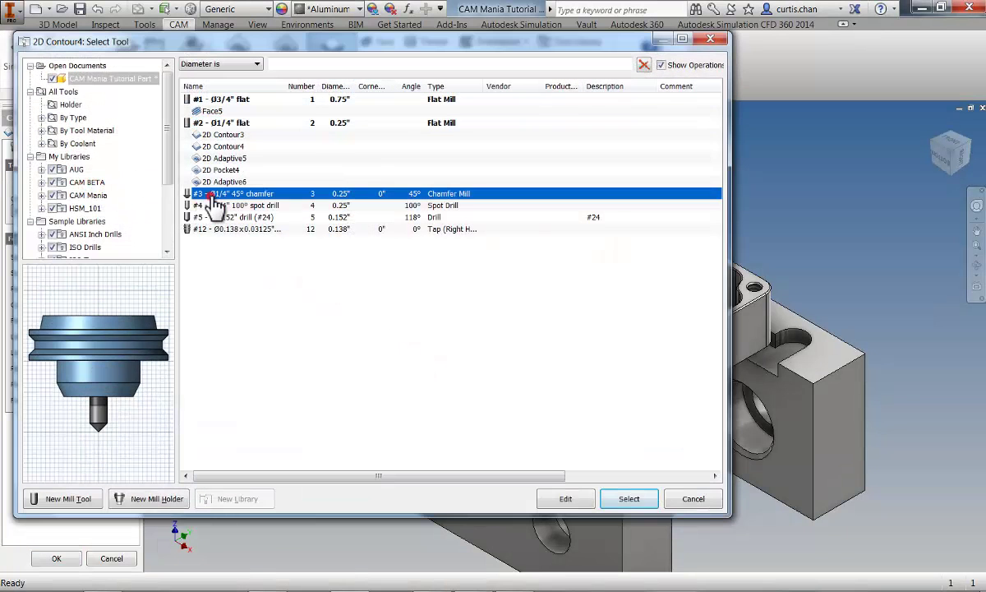
click(622, 500)
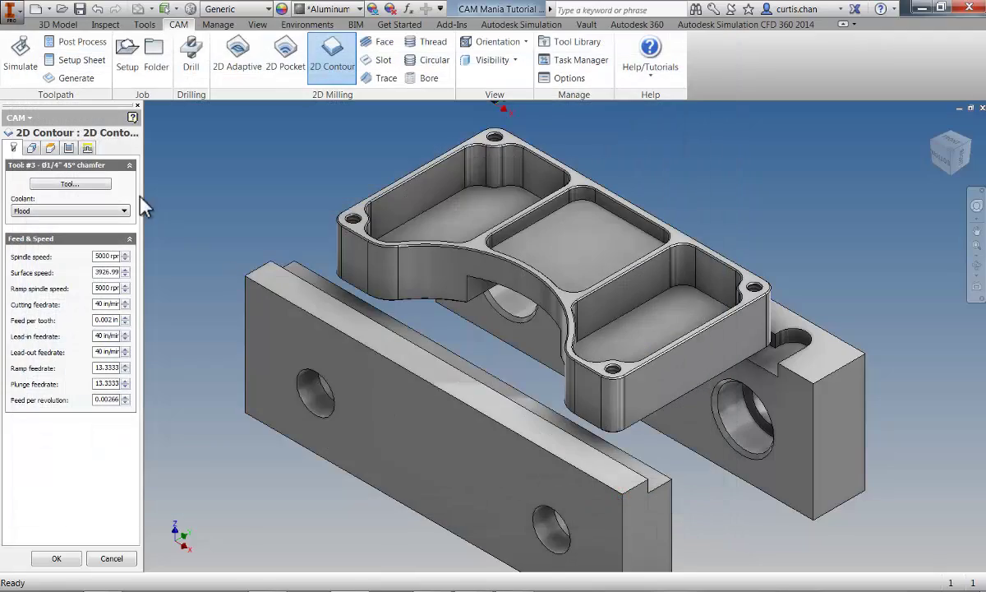
Select the top edges of the outer wall and the three pockets as contour geometry
click(31, 147)
scroll(333, 241, up, 1)
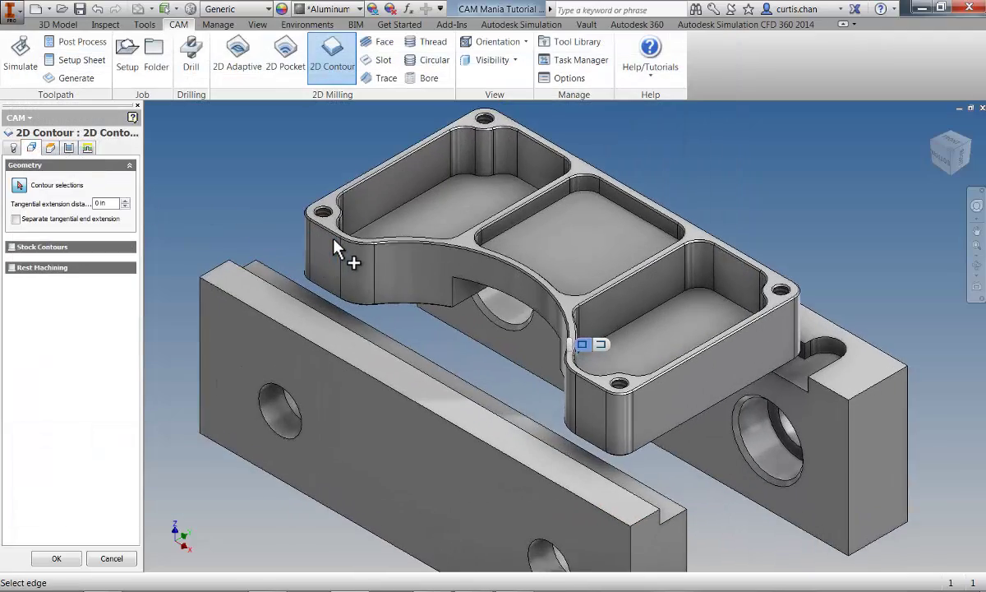
scroll(334, 242, up, 2)
click(334, 238)
scroll(306, 175, up, 1)
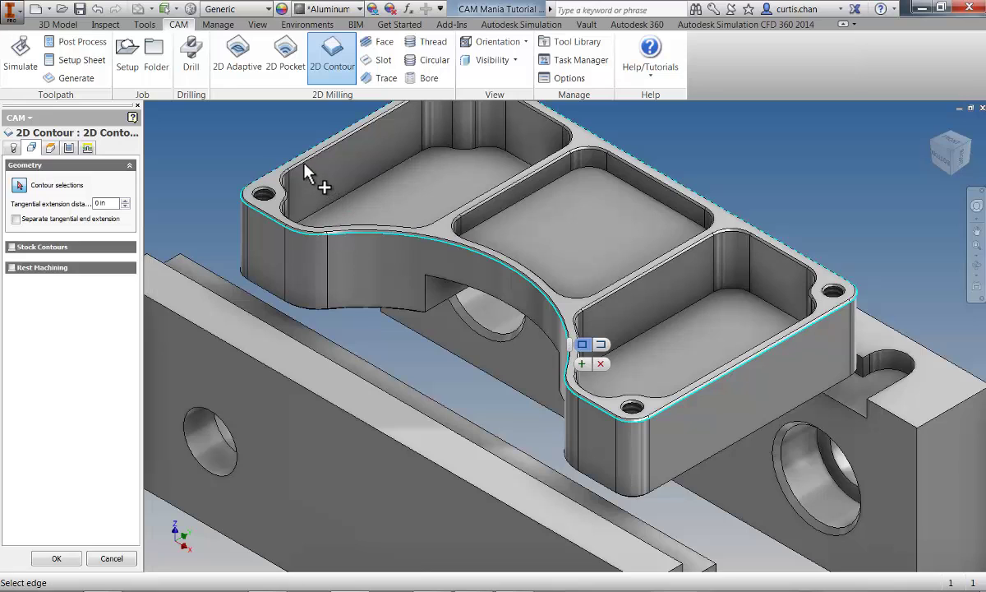
click(580, 362)
click(588, 367)
click(488, 207)
click(357, 137)
scroll(498, 409, down, 1)
scroll(497, 408, down, 2)
Enable chamfering on the Passes tab with a 0.02 in chamfer tip offset
click(71, 149)
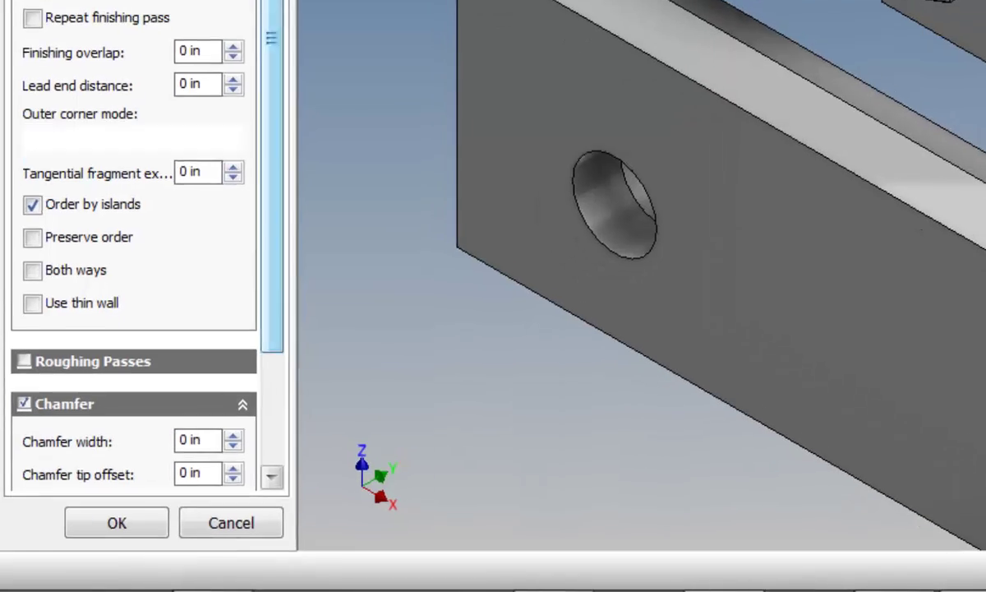
scroll(132, 246, down, 3)
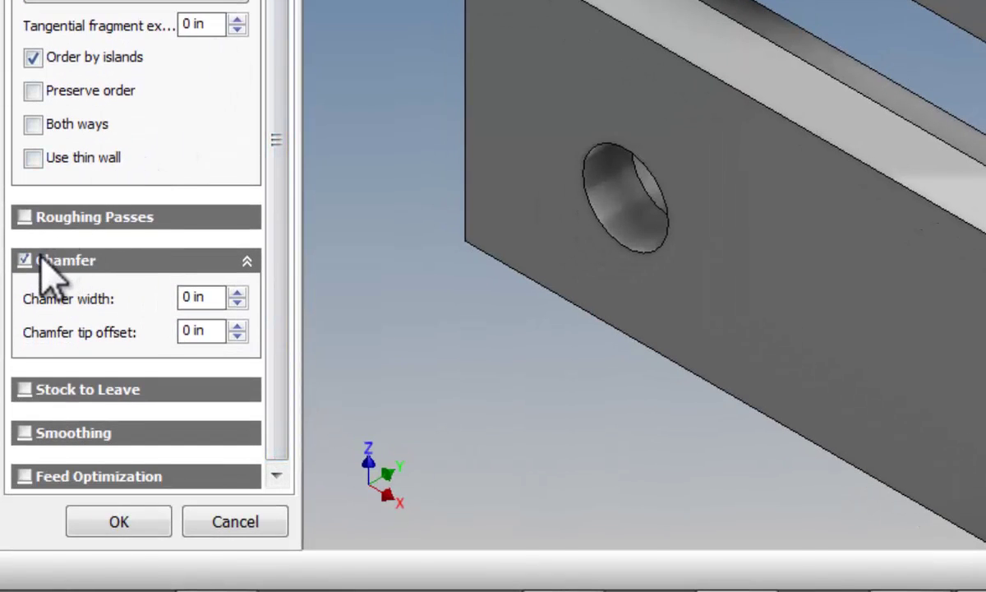
mouse_move(41, 258)
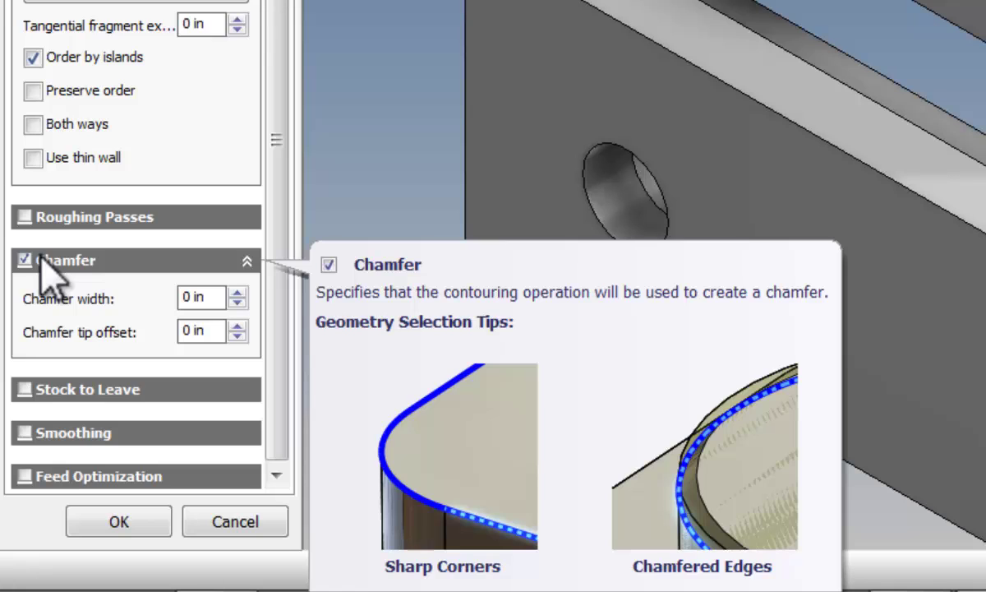
click(202, 330)
text(.02)
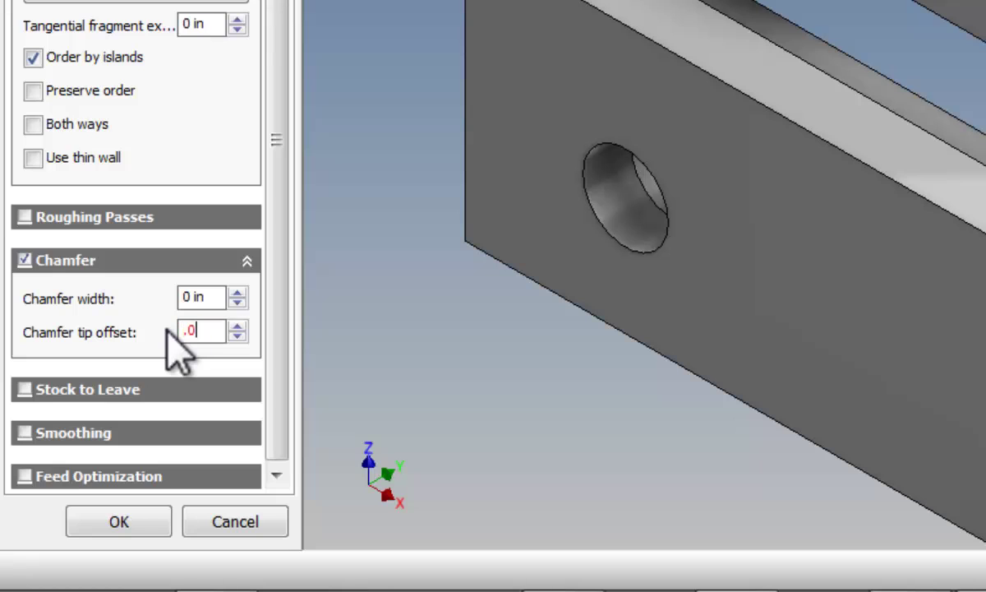
click(198, 298)
mouse_move(197, 332)
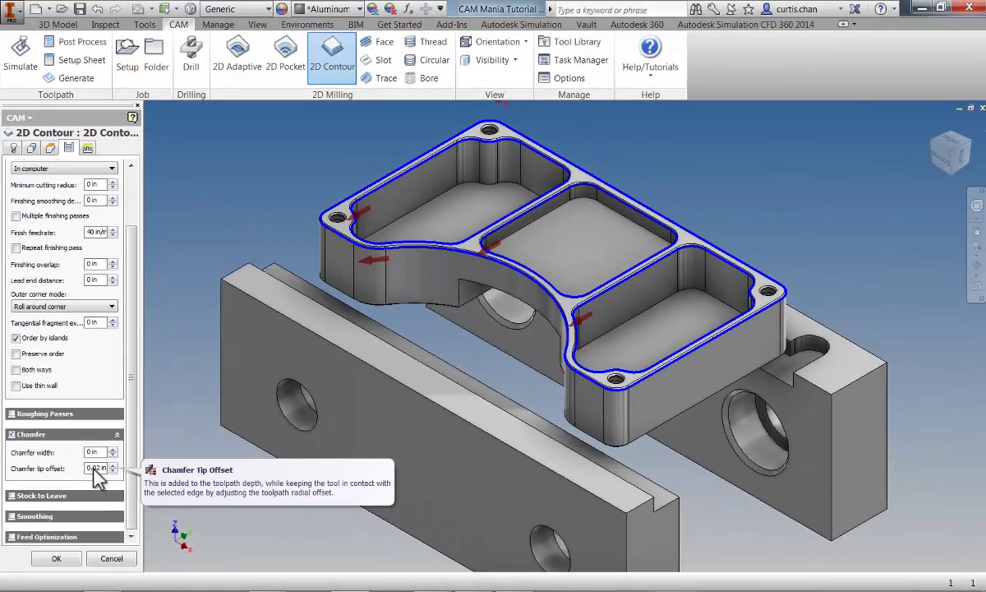
right_click(243, 147)
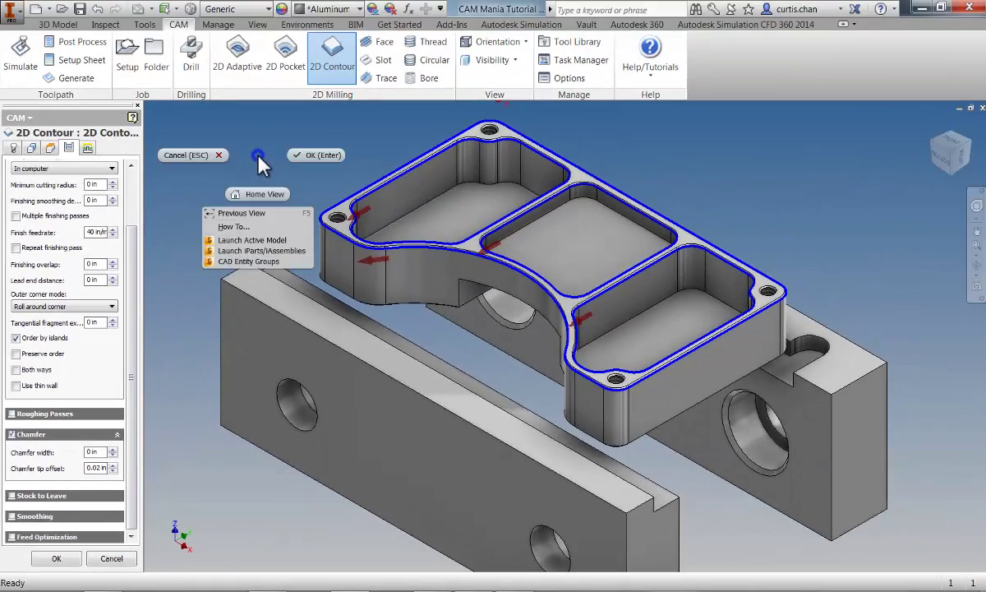
Confirm the chamfer contour so 2D Contour4 generates along the outer and pocket edges
click(308, 154)
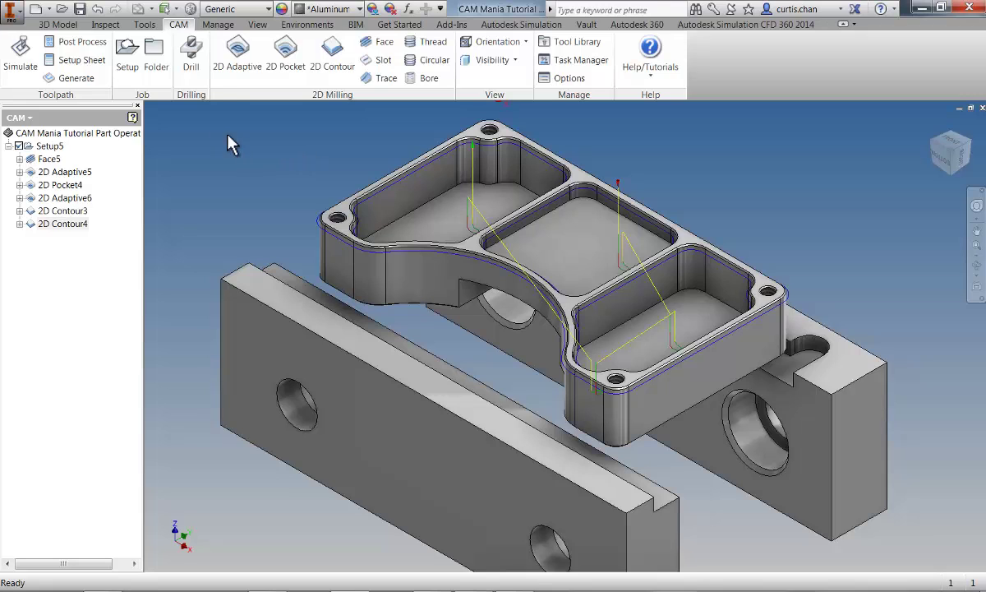
Start a Drill operation using tool #4, the 1/4" 100° spot drill
click(189, 62)
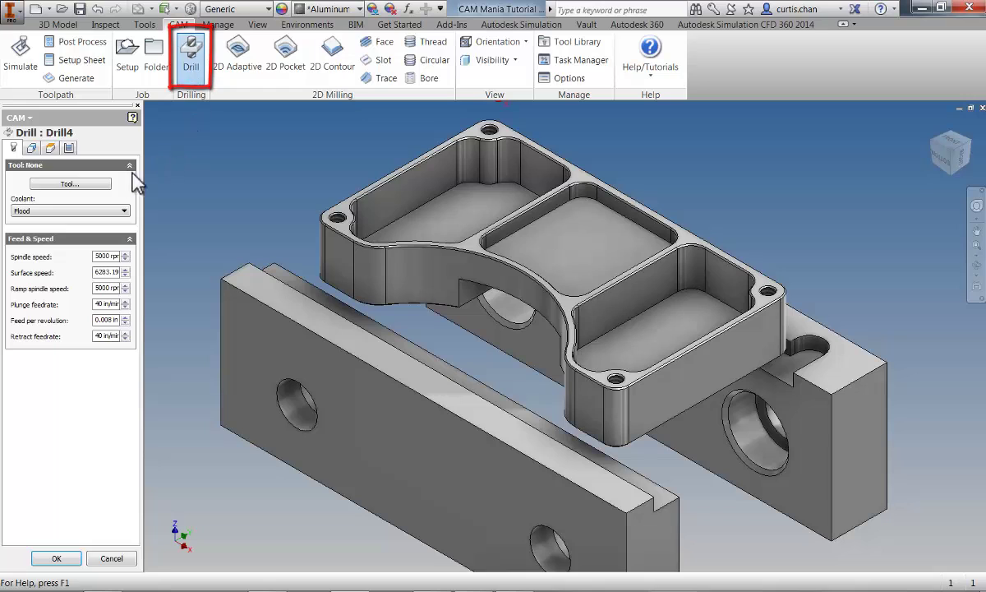
click(41, 184)
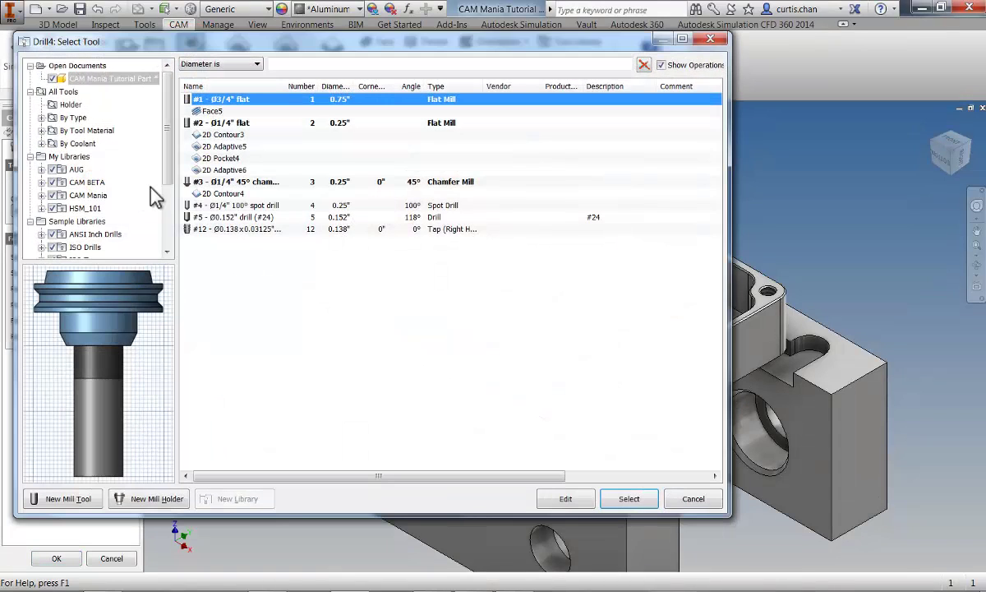
click(201, 206)
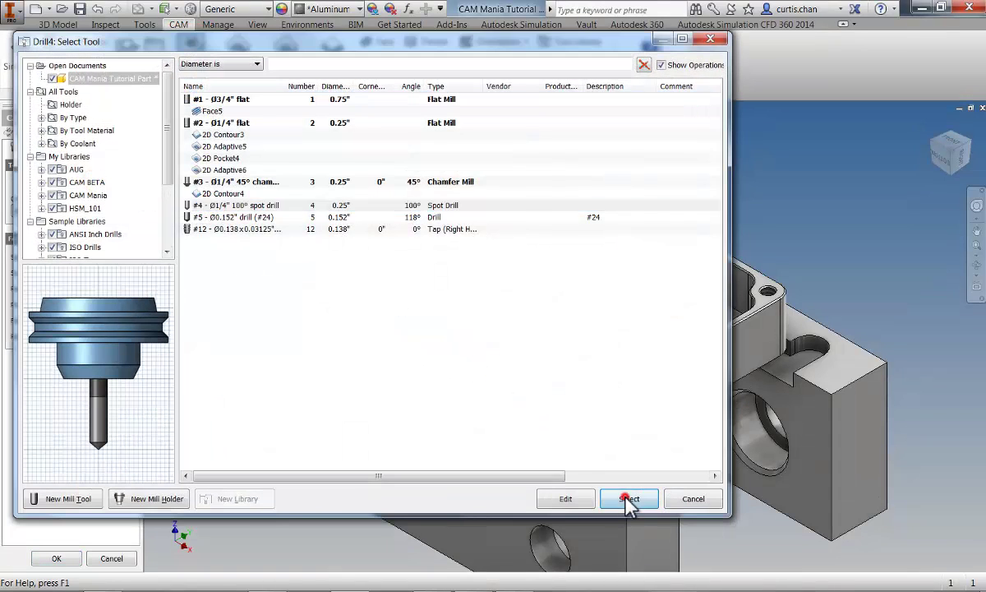
click(629, 499)
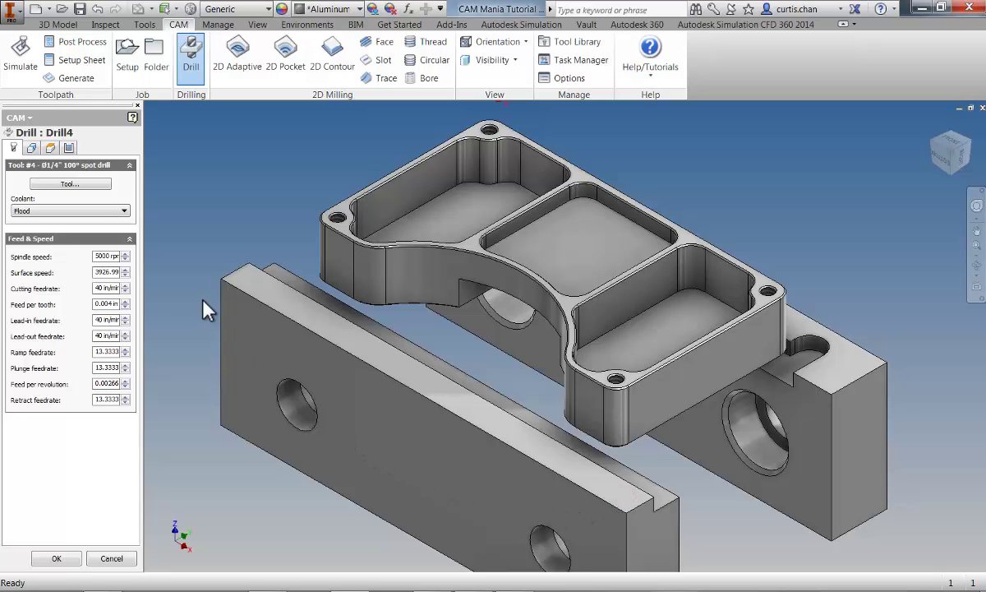
Pick the corner hole, include all same-diameter holes, and generate Drill4
click(31, 147)
scroll(224, 184, down, 3)
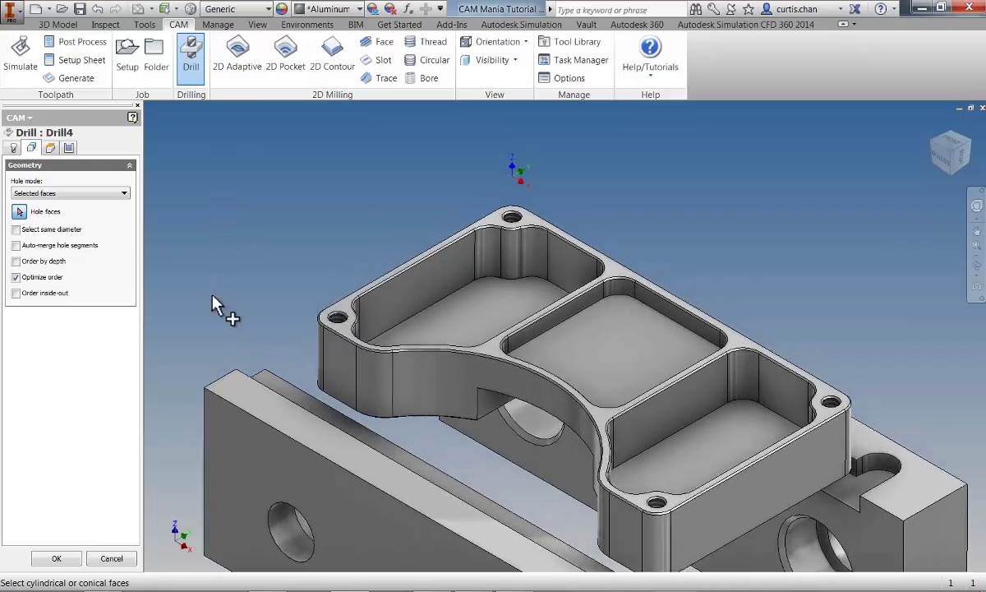
scroll(205, 334, down, 3)
scroll(201, 337, down, 3)
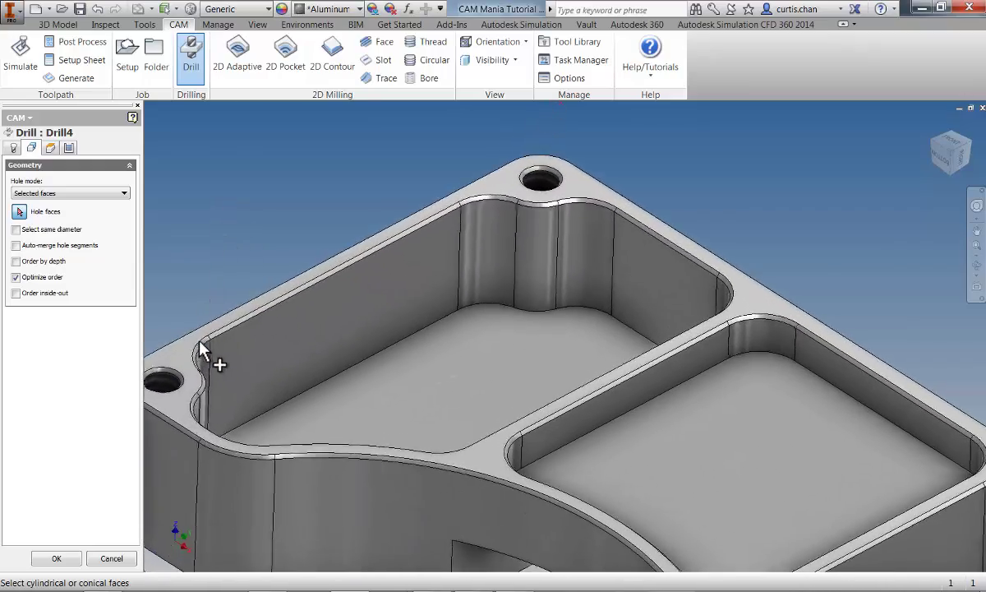
click(536, 176)
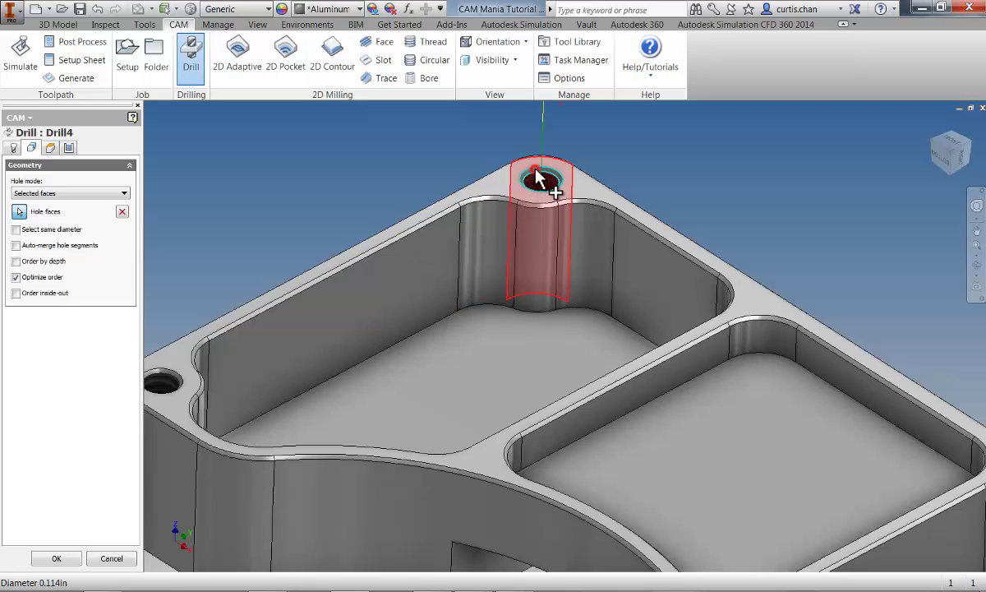
click(69, 233)
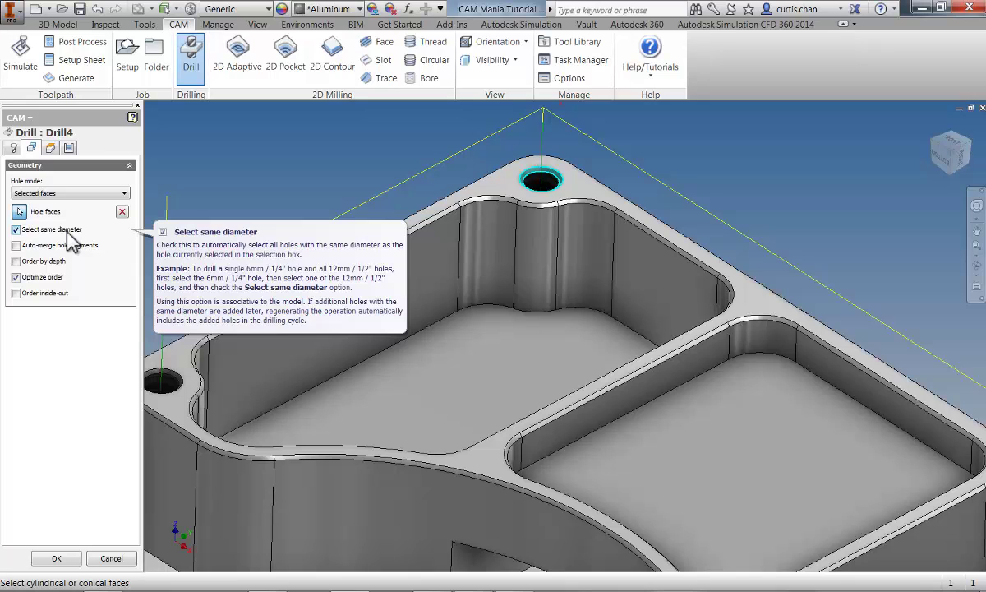
right_click(340, 191)
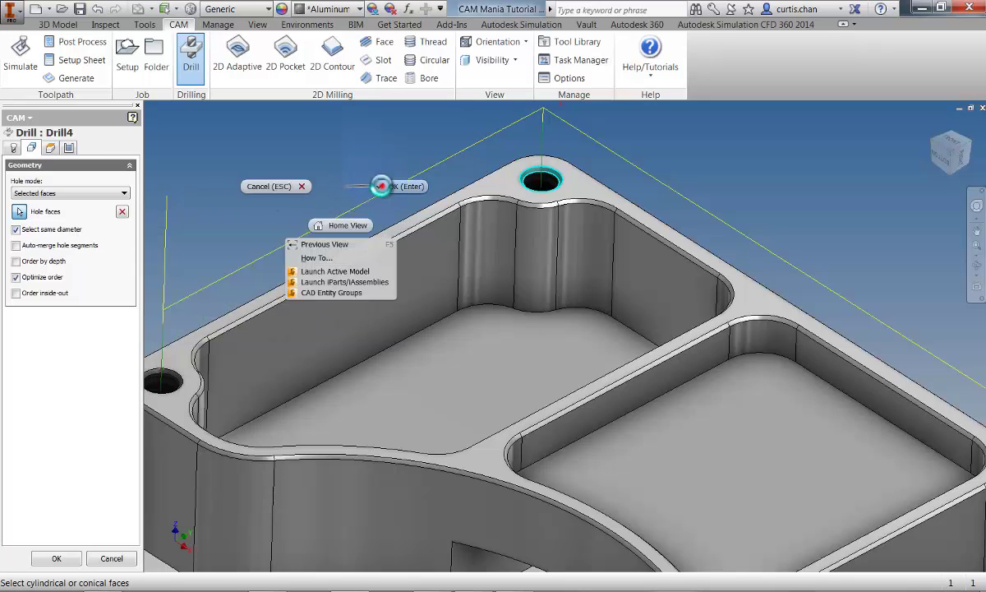
click(383, 186)
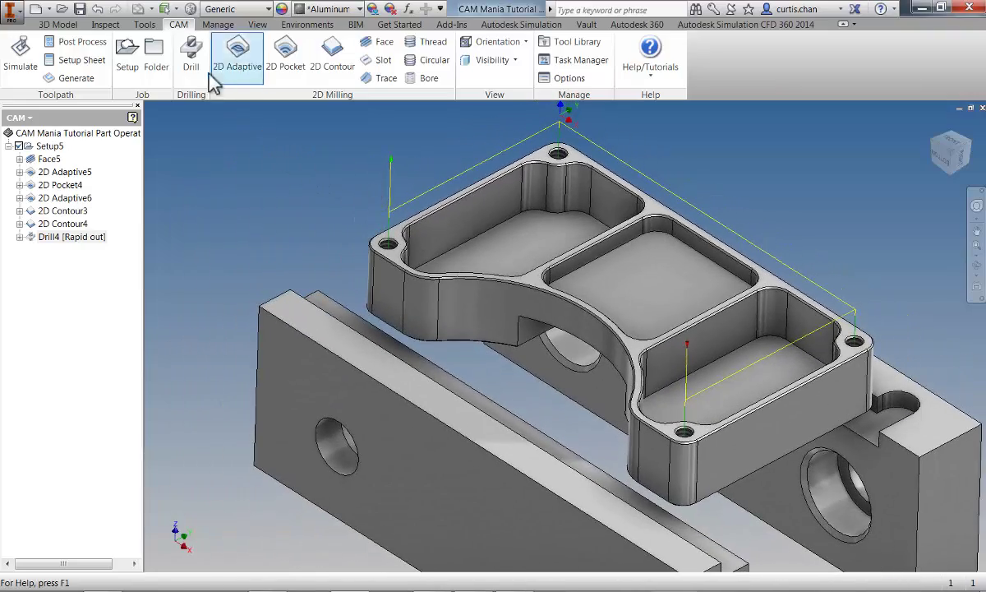
Start another Drill operation using the Ø0.152" #24 drill
click(191, 59)
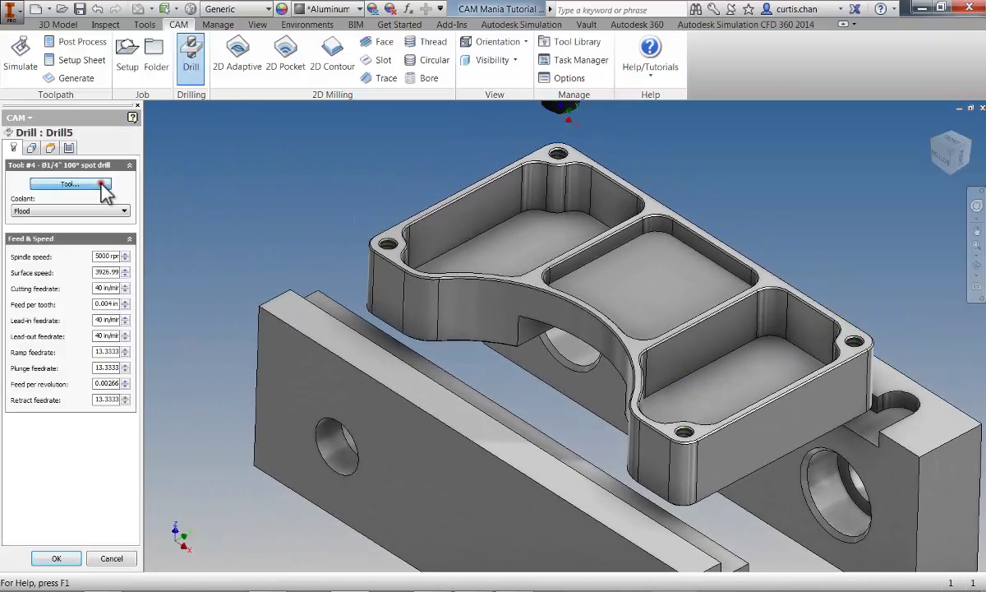
click(102, 186)
click(202, 241)
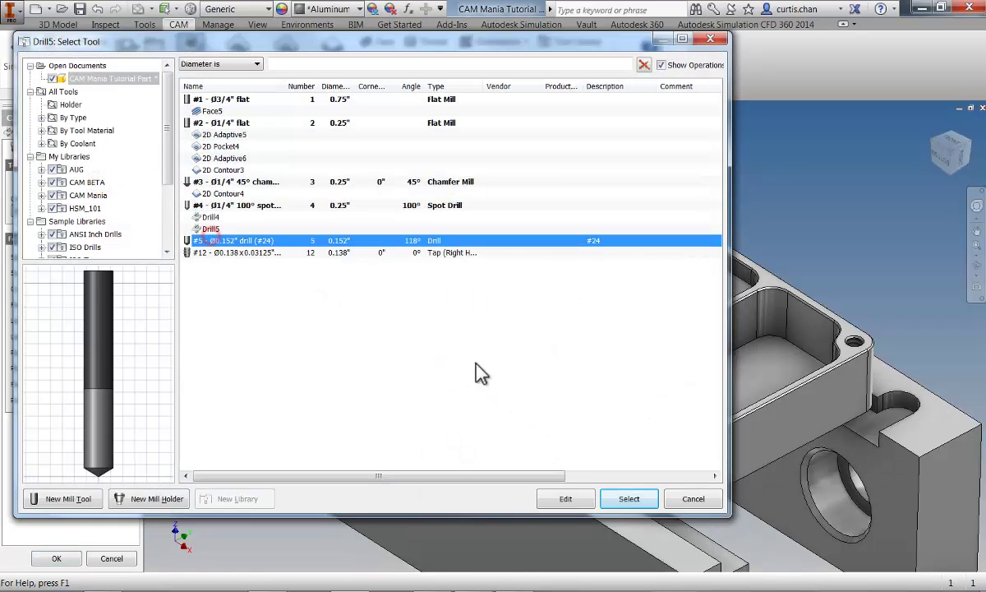
click(629, 498)
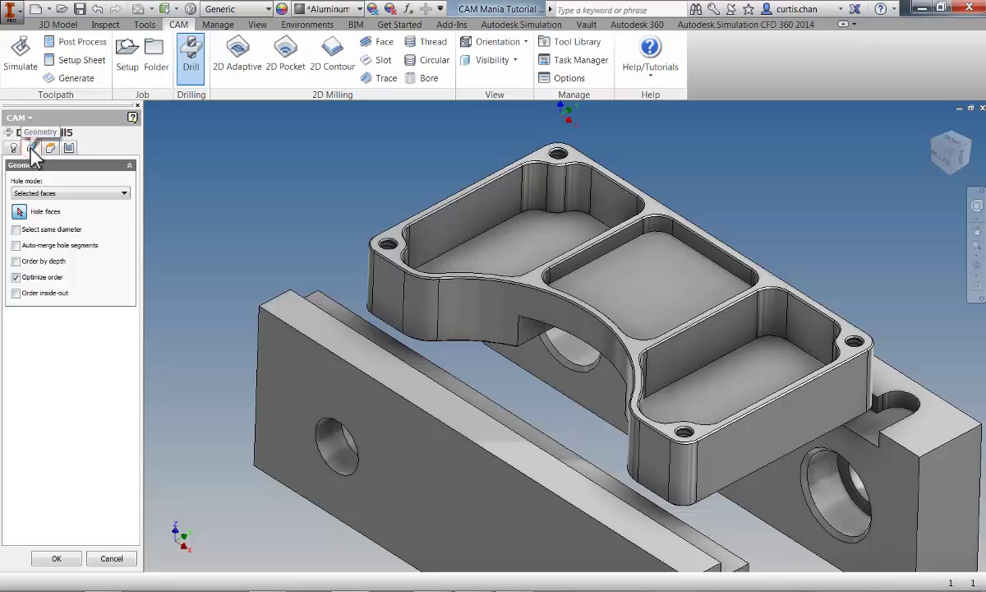
Select the threaded corner hole with Select same diameter and Auto-merge enabled
shift+middle_drag(290, 218, 454, 268)
scroll(456, 271, up, 6)
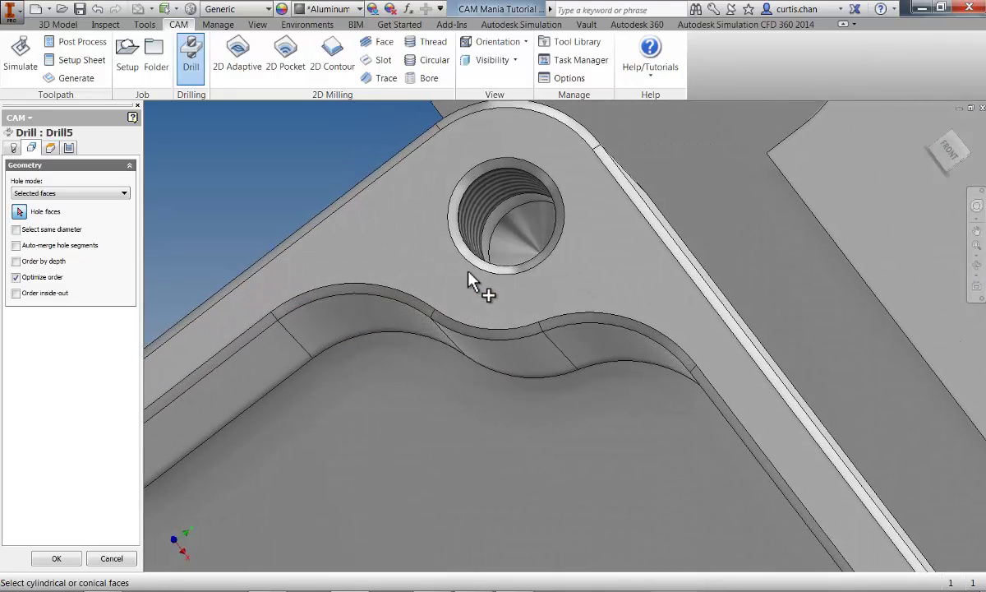
click(497, 232)
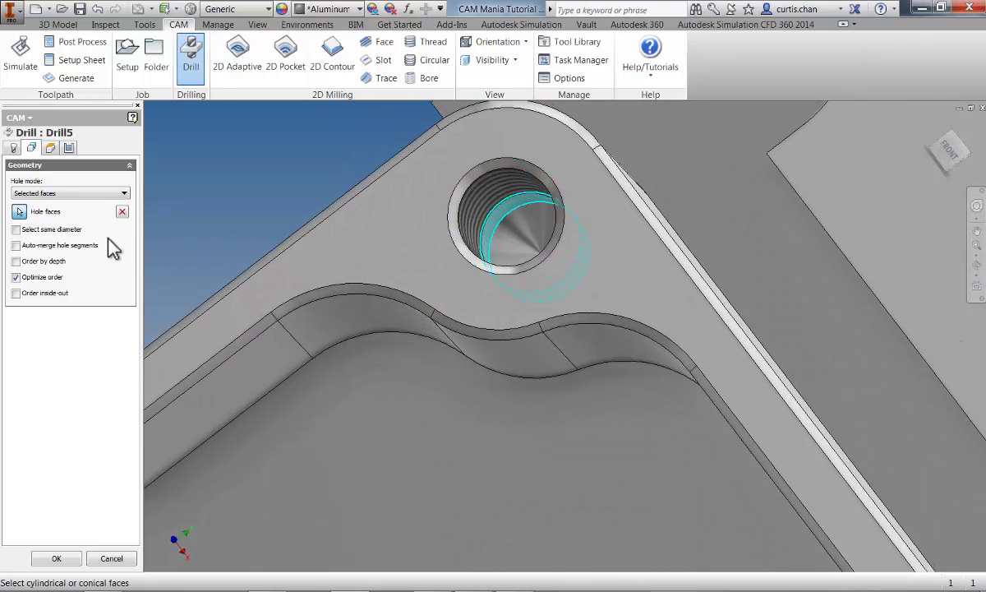
click(71, 228)
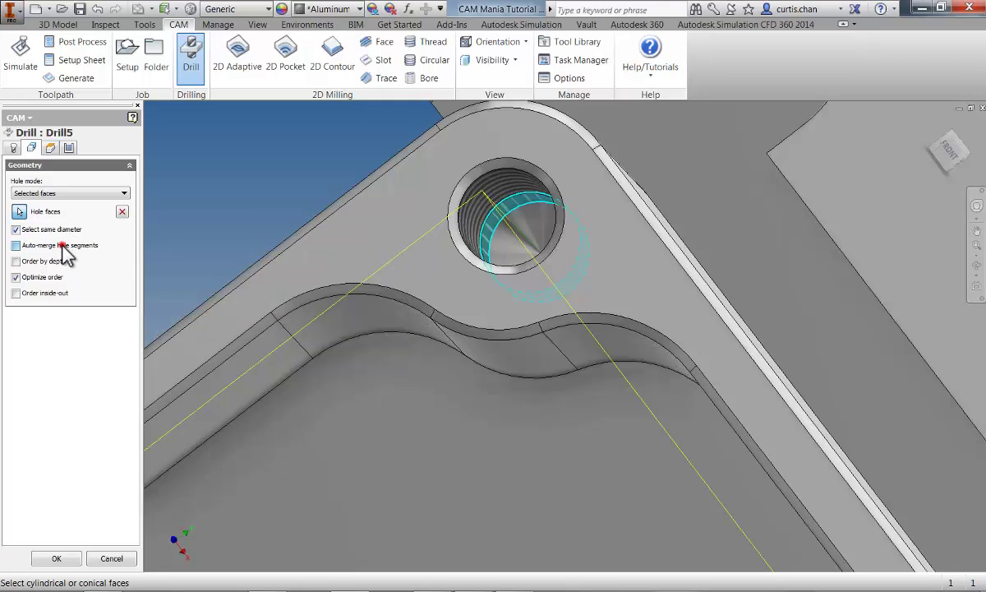
click(60, 245)
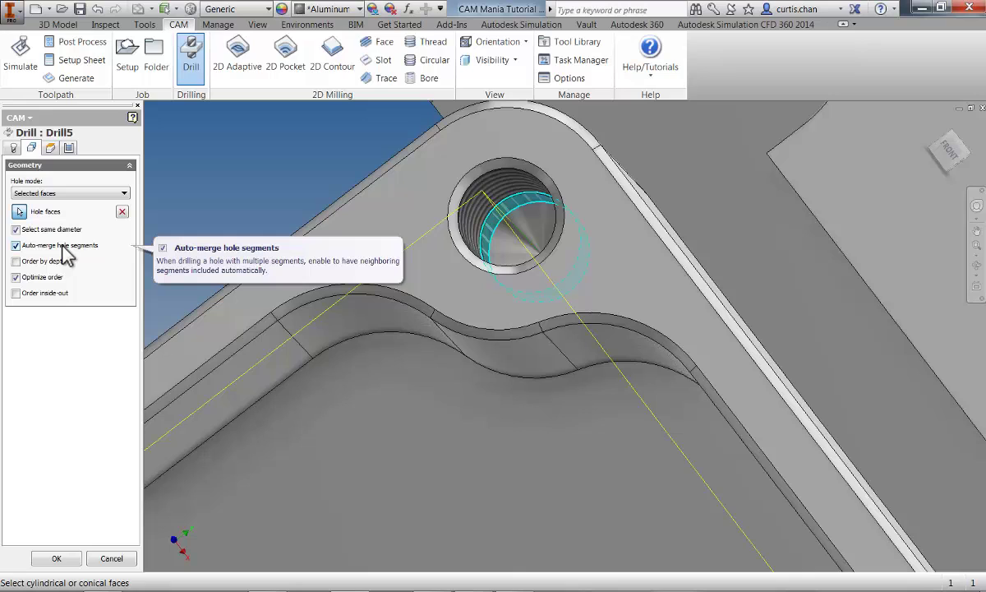
Set the cycle to chip breaking partial retract and generate Drill5
click(70, 148)
click(62, 192)
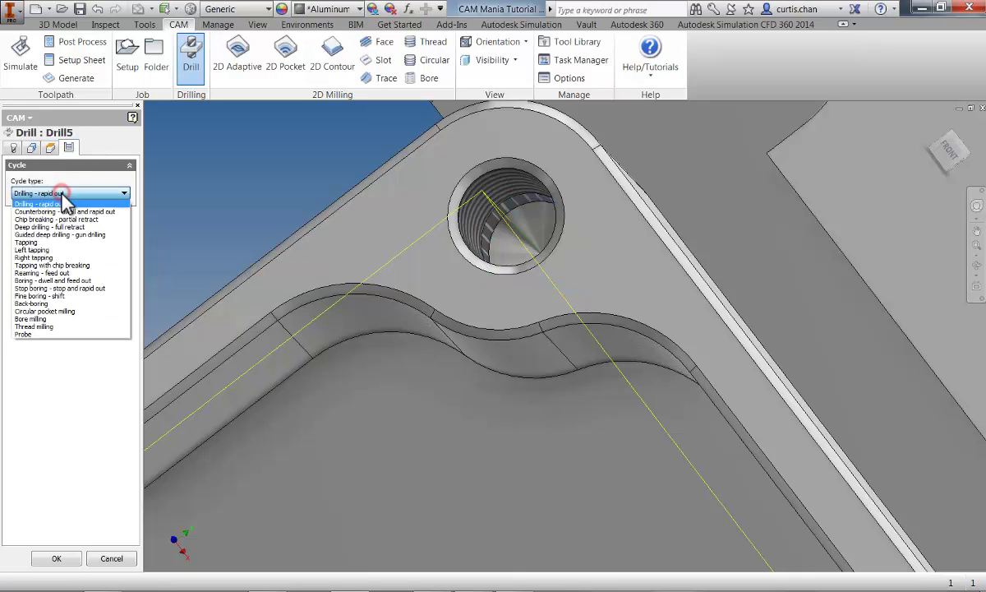
click(59, 218)
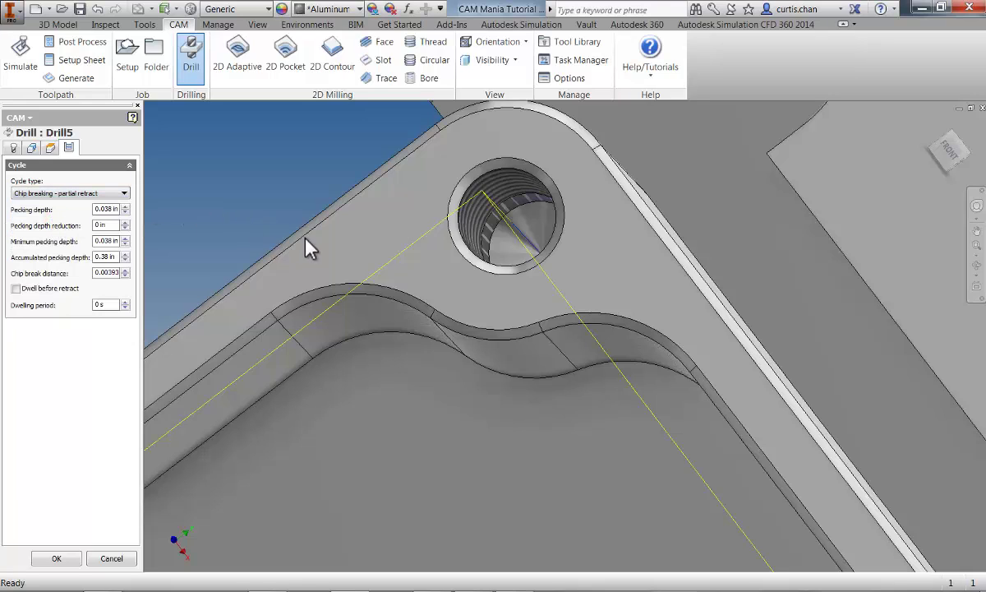
right_click(342, 253)
click(403, 256)
key(F6)
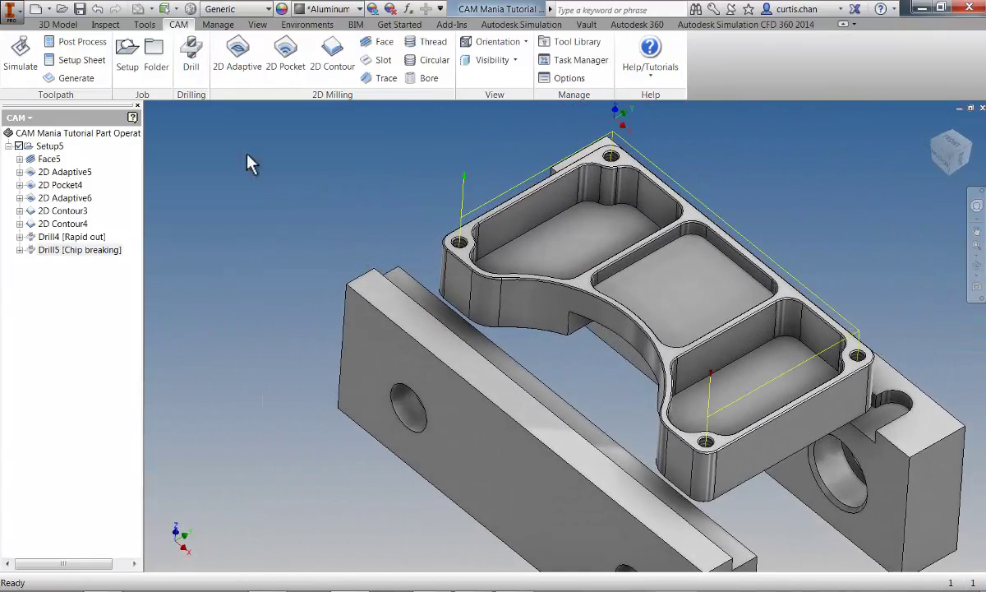
Start a third Drill operation using the #12 tap
click(191, 56)
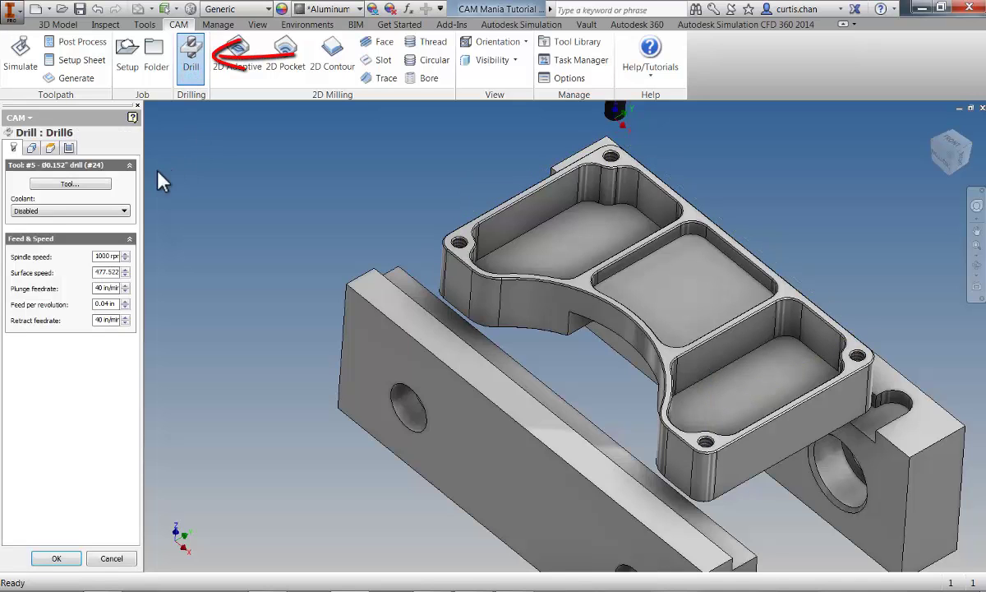
click(99, 183)
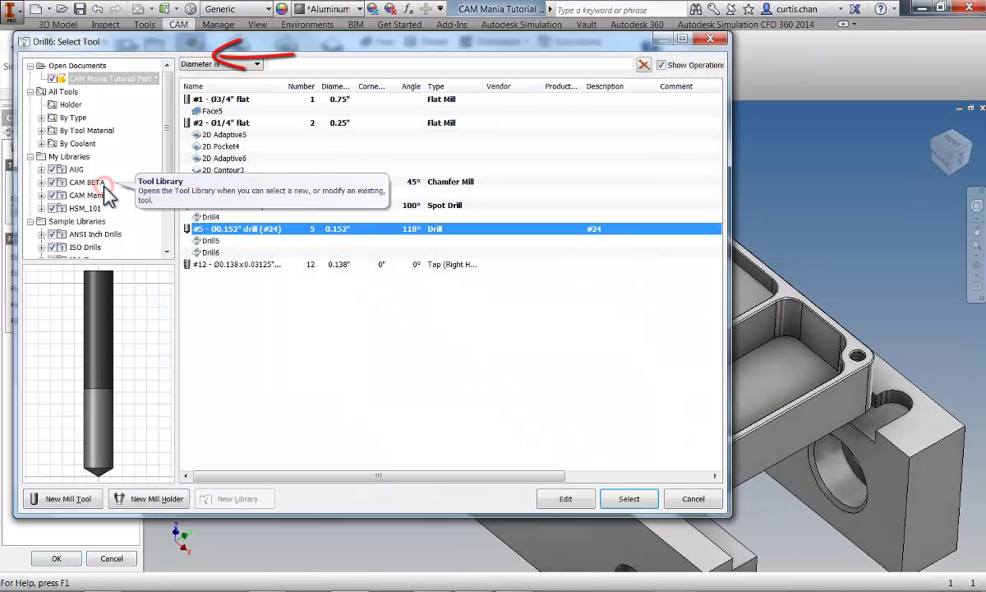
click(209, 252)
click(214, 264)
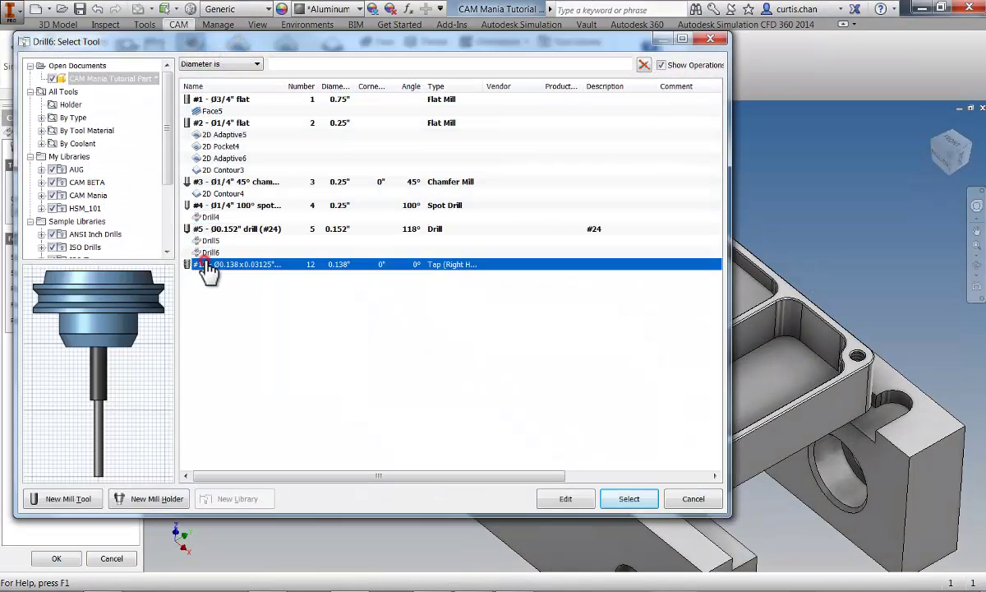
click(625, 499)
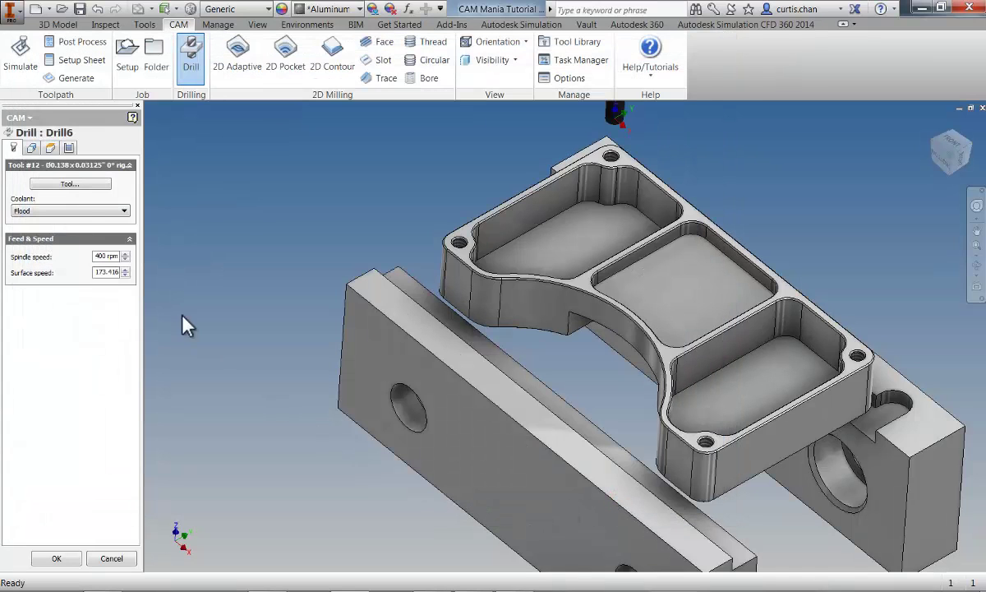
Pick the small corner hole, include all same-diameter holes, and generate Drill6
click(31, 148)
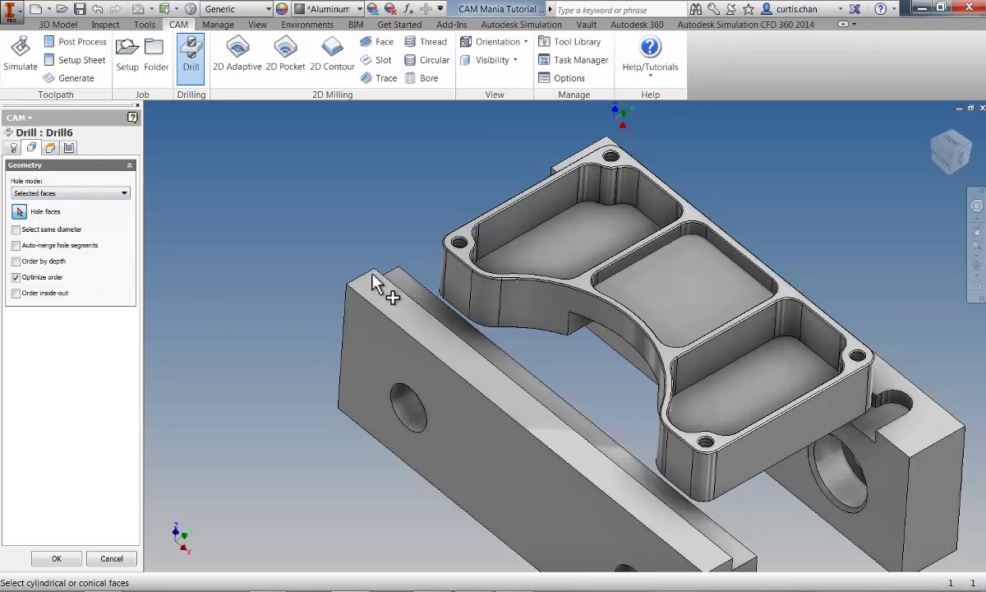
scroll(357, 271, up, 4)
shift+middle_drag(370, 250, 386, 189)
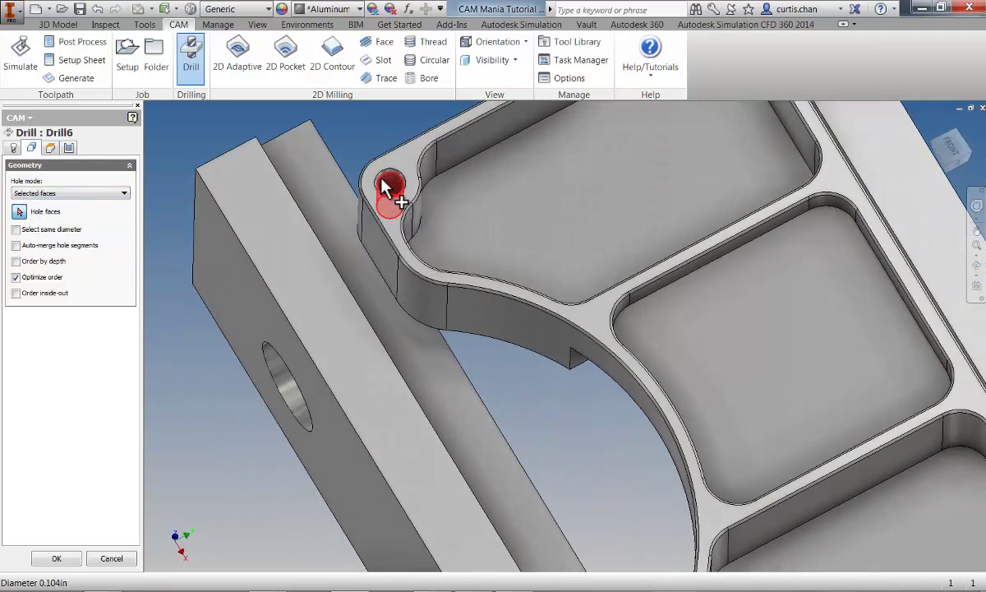
click(385, 188)
click(70, 229)
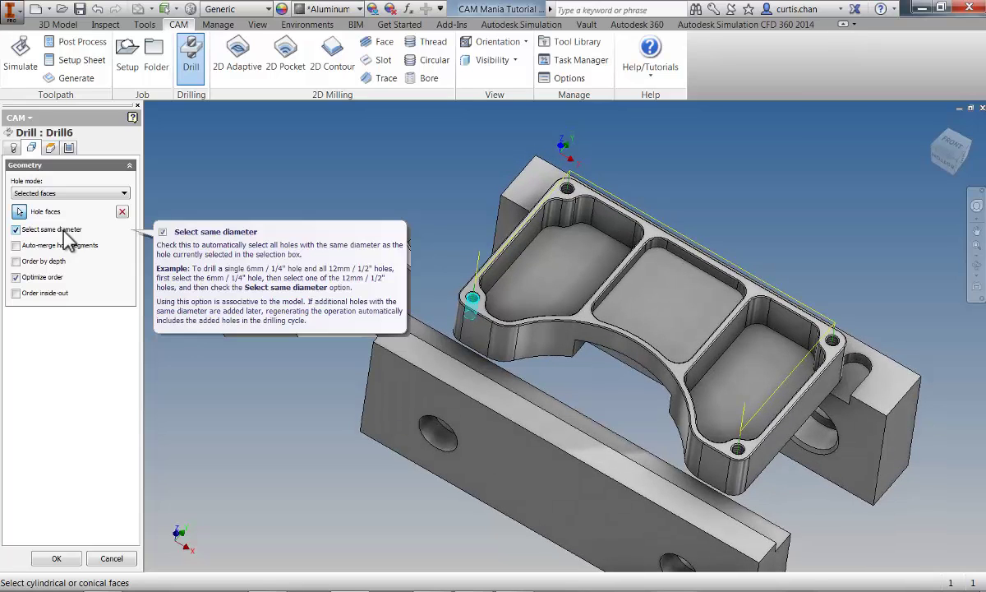
right_click(254, 201)
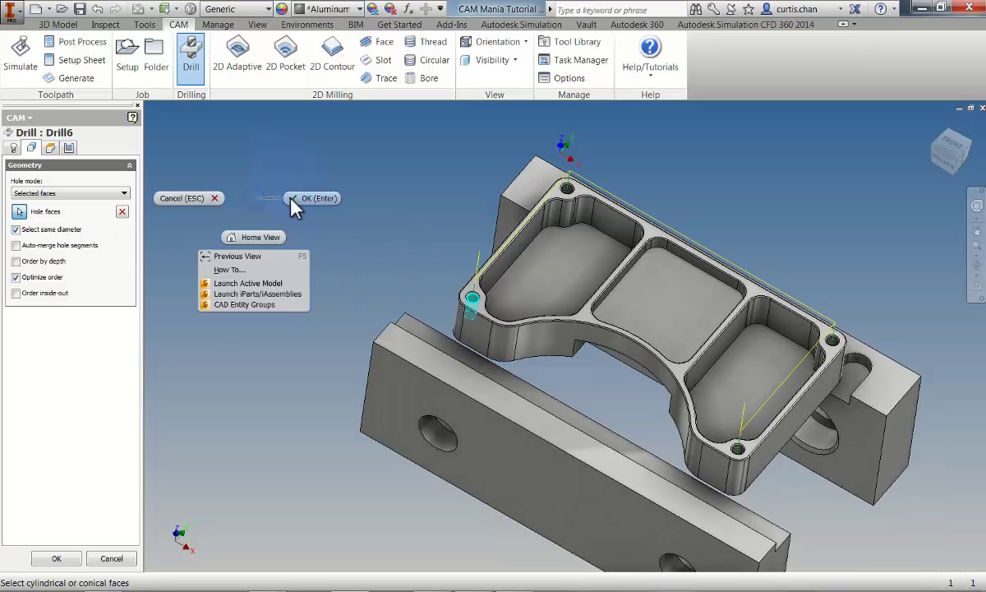
click(291, 199)
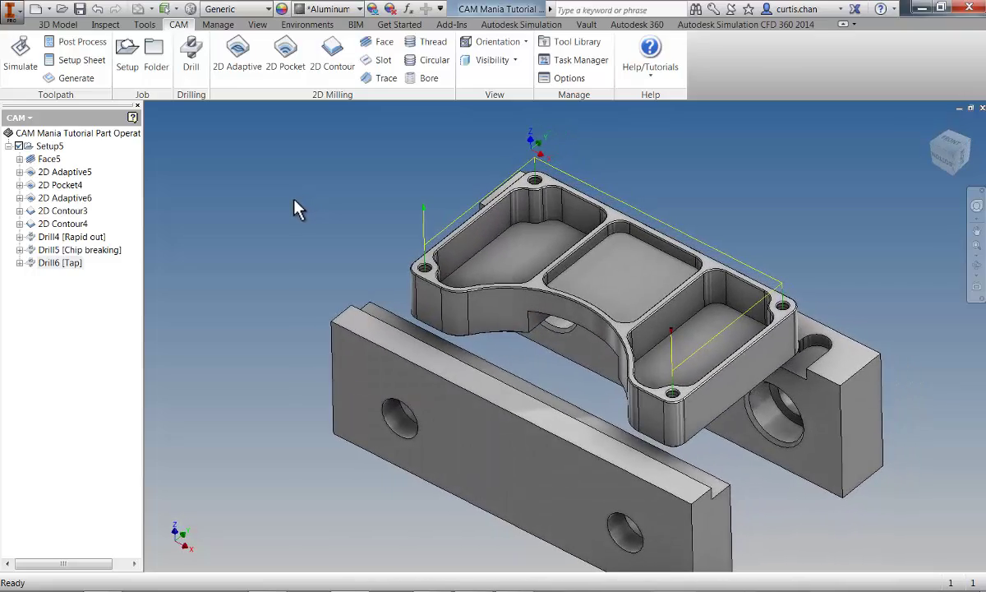
Simulate all Setup5 operations with toolpath hidden and transparent stock shown, then play
click(47, 145)
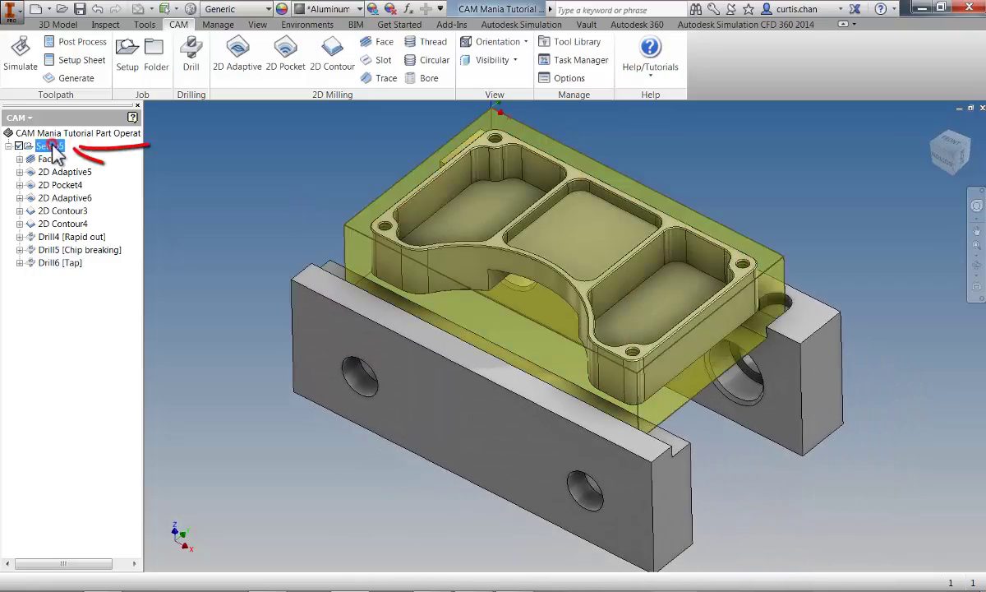
right_click(51, 147)
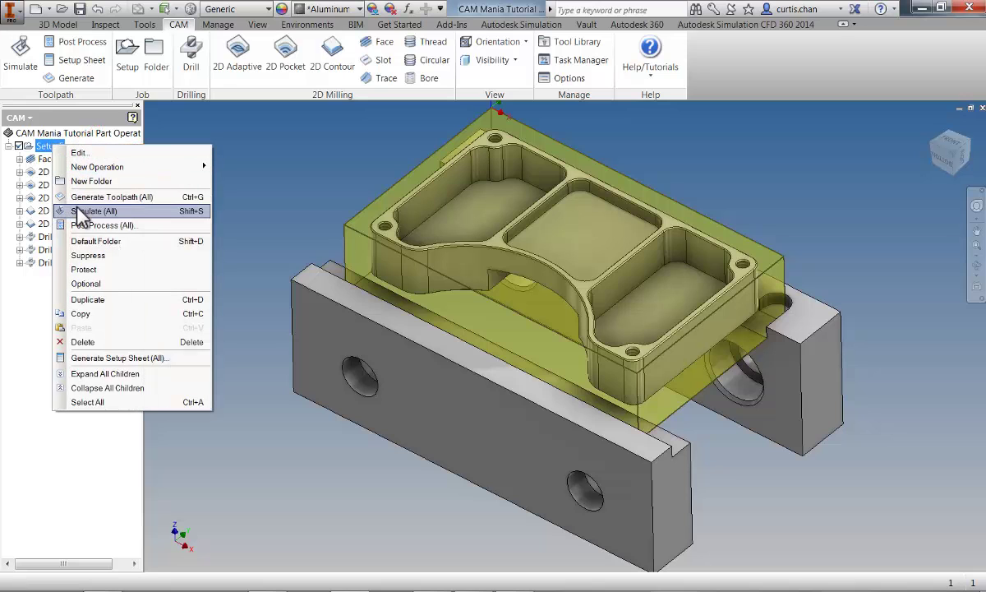
click(82, 211)
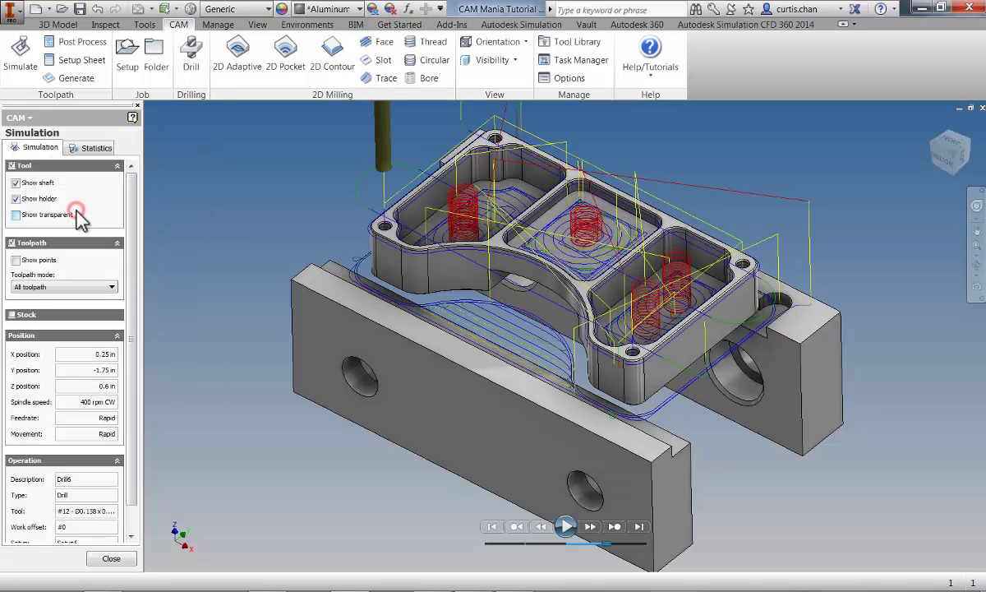
click(12, 243)
click(11, 264)
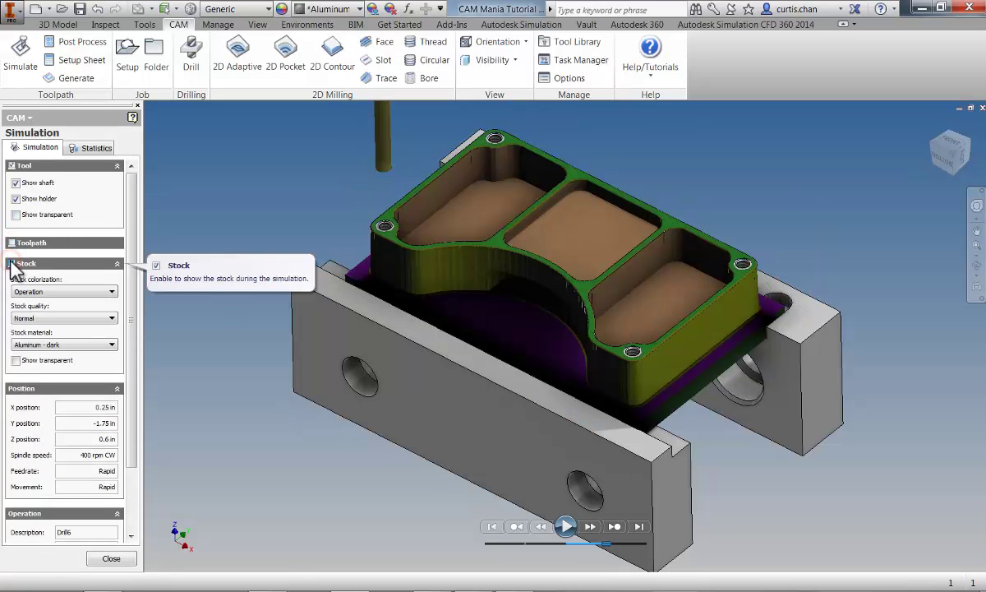
click(16, 360)
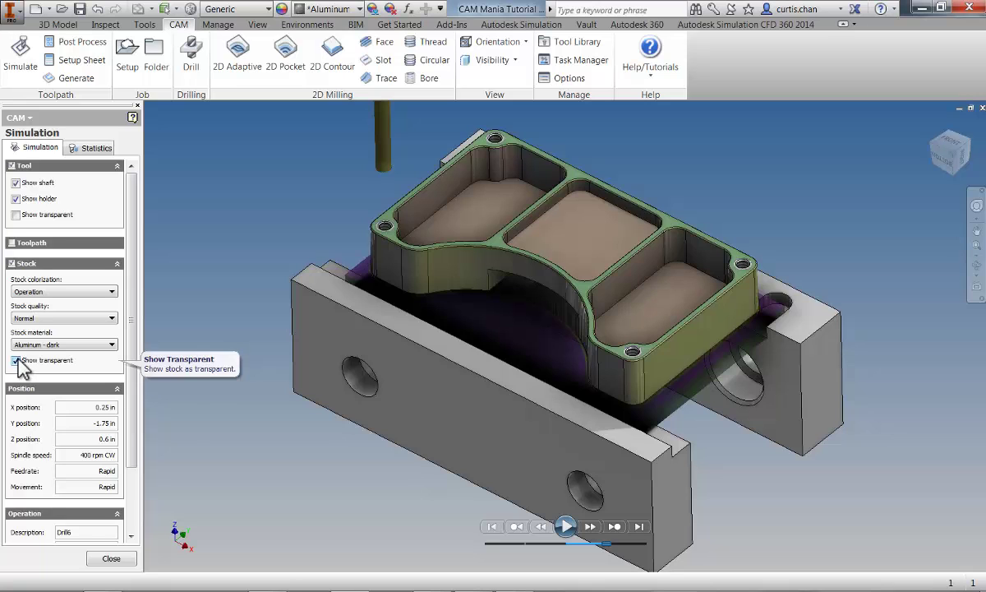
click(567, 527)
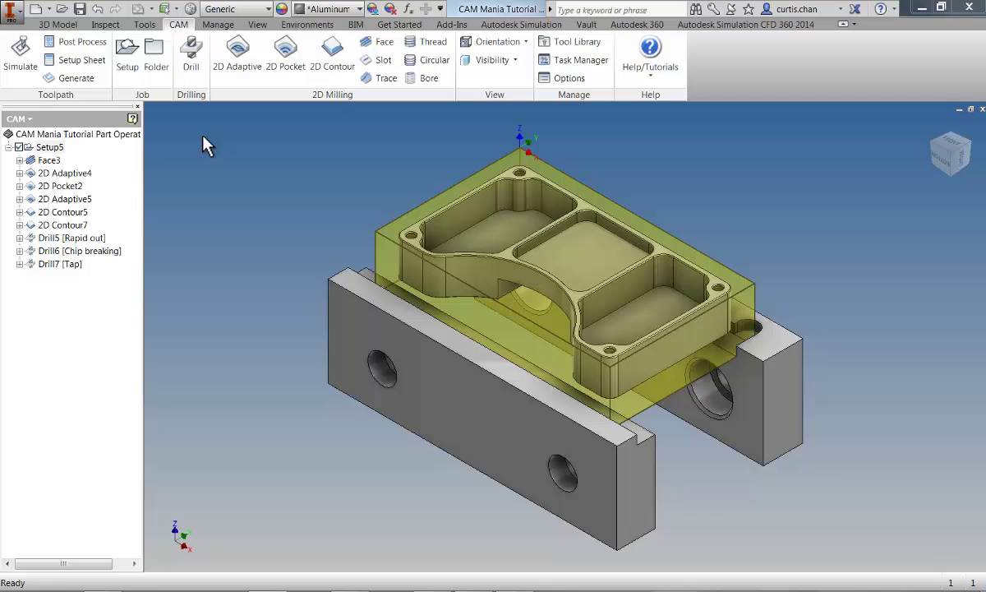
Change the base sketch's top width dimension to 3.5 in and finish the sketch
click(28, 119)
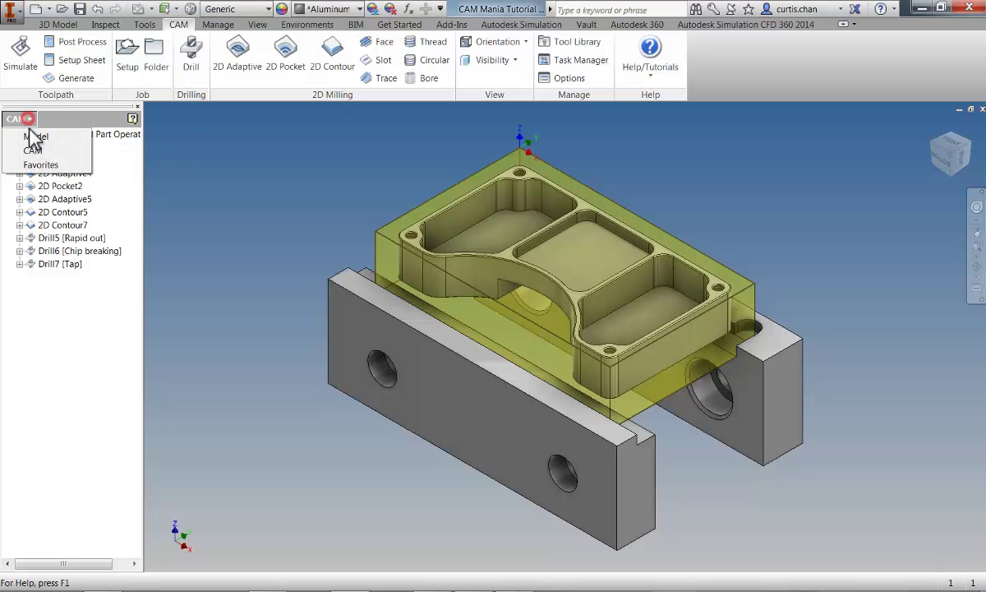
click(33, 136)
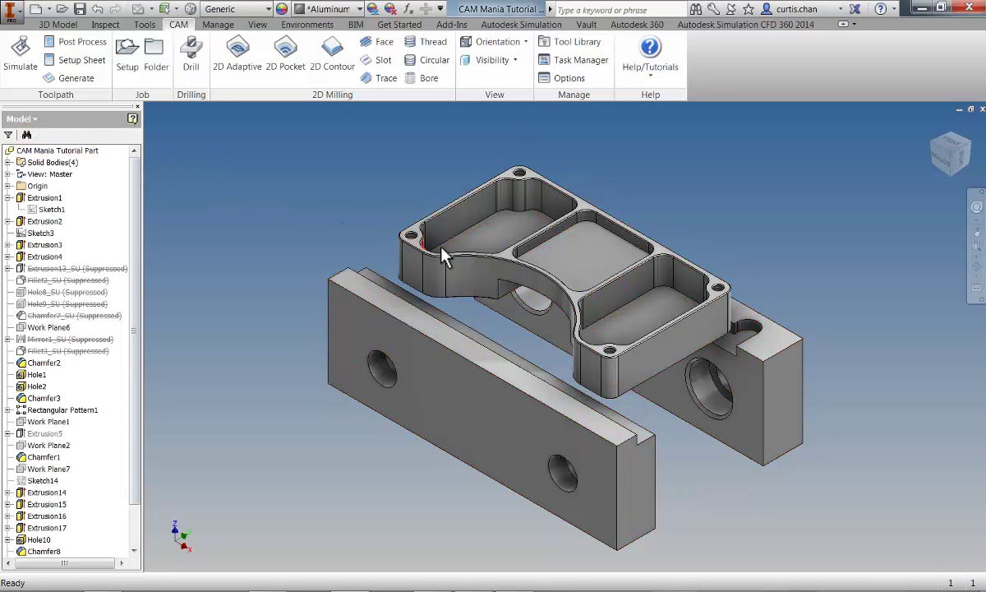
click(465, 269)
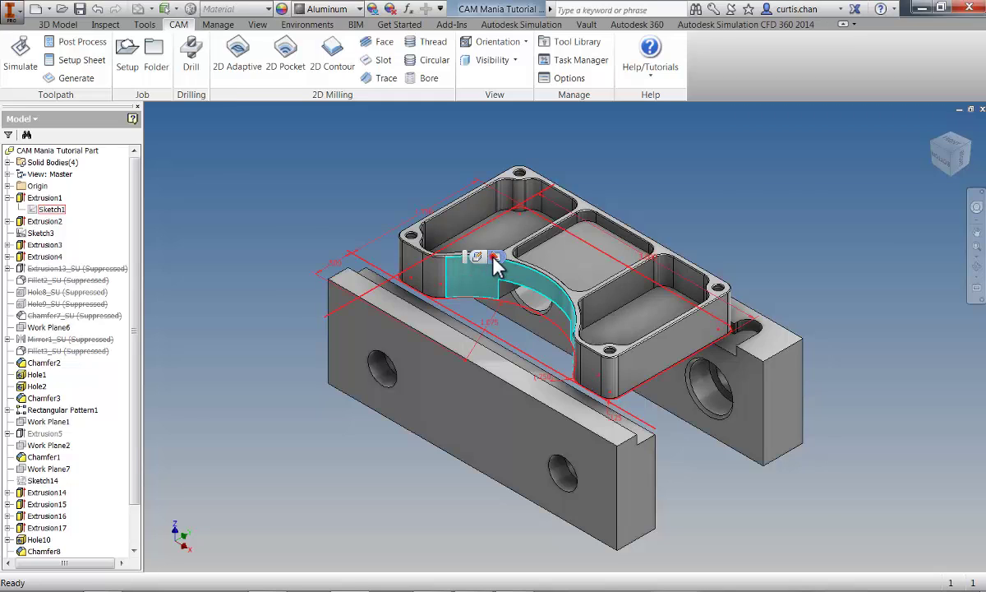
click(494, 257)
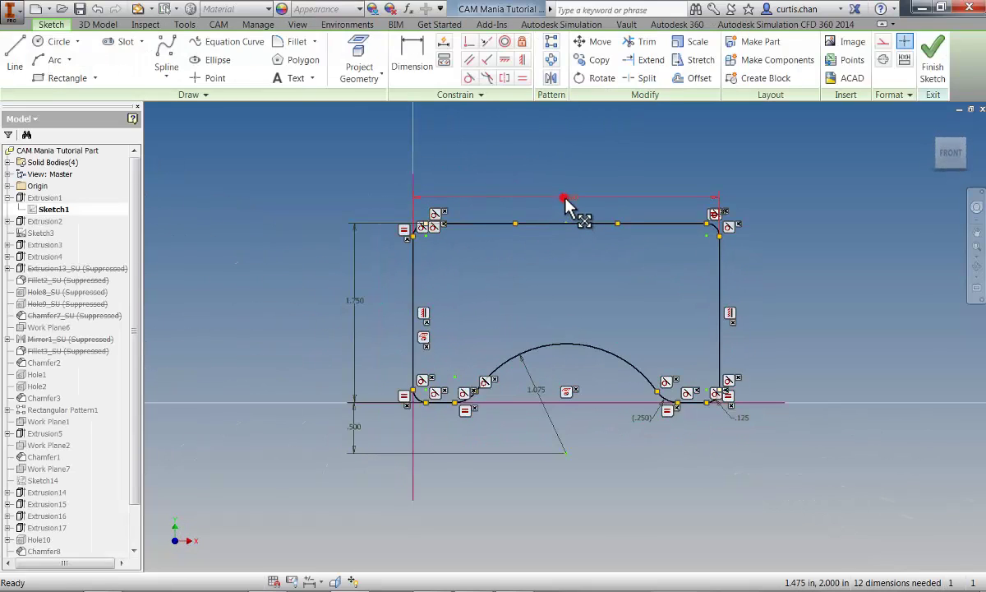
double_click(565, 198)
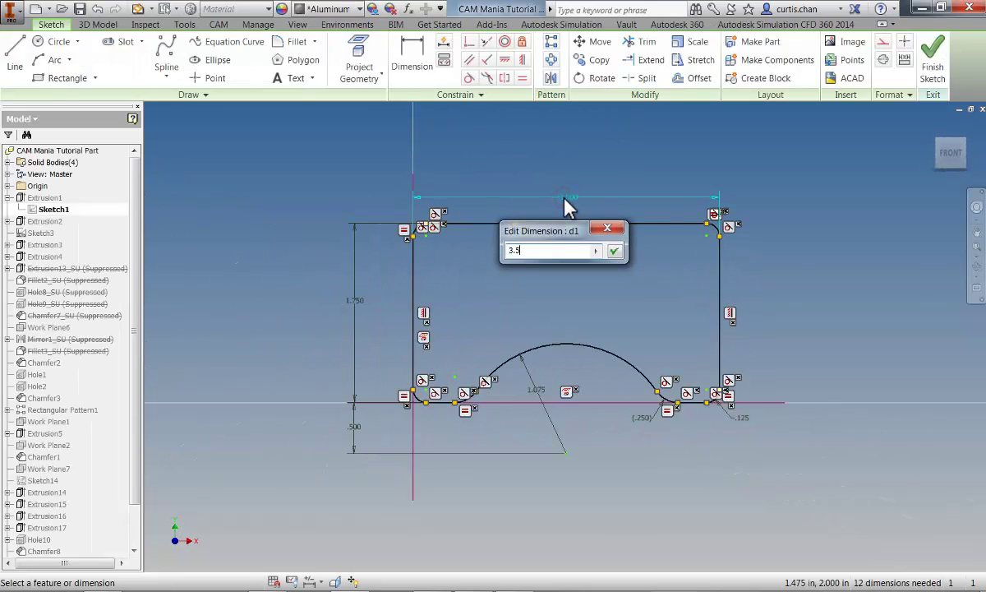
key(Return)
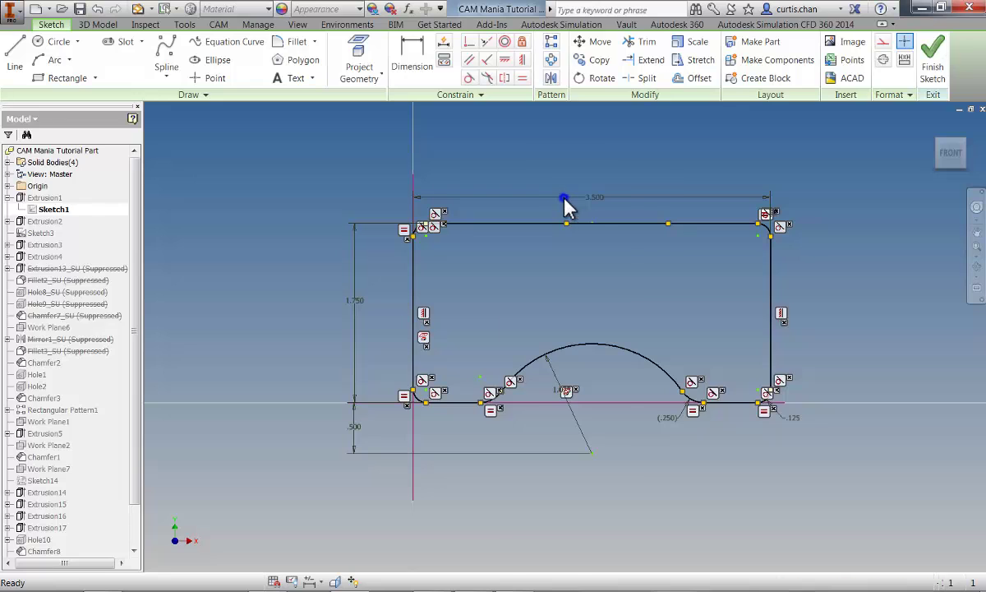
right_click(565, 200)
click(566, 235)
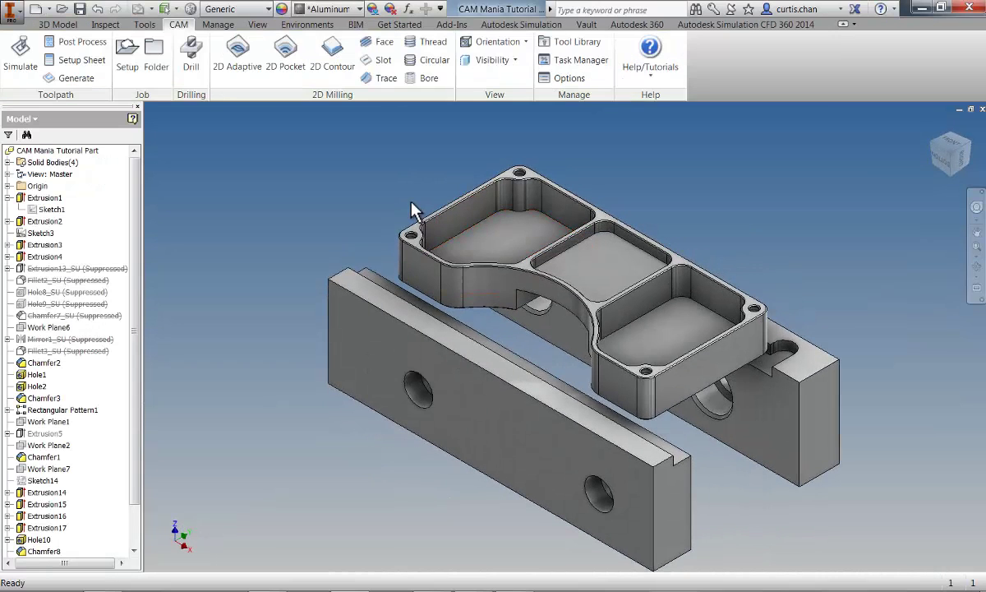
Unsuppress the suppressed features from Extrusion13 through Fillet3
click(124, 269)
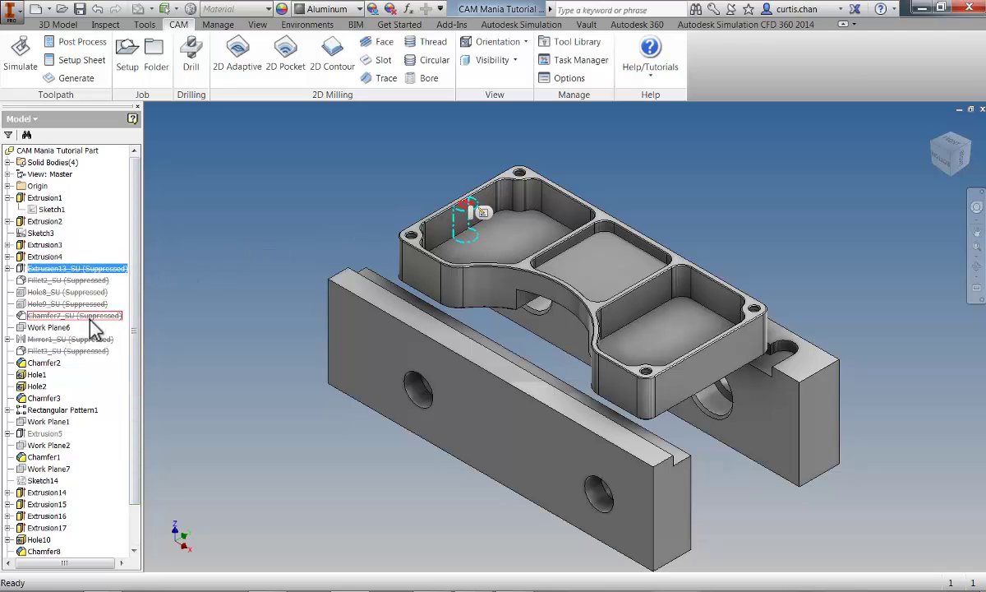
shift+click(91, 316)
ctrl+click(86, 351)
ctrl+click(82, 339)
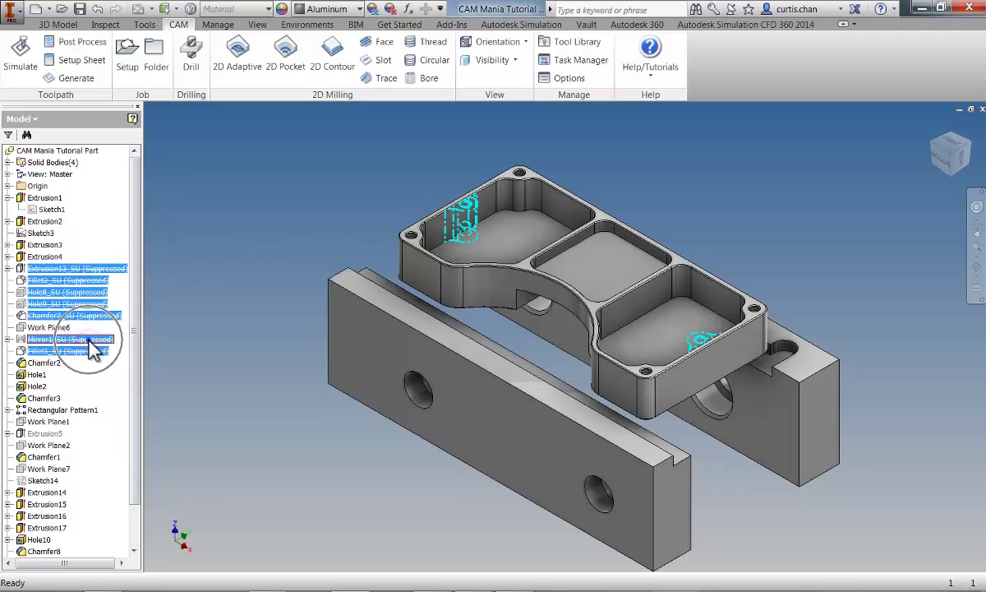
right_click(87, 338)
click(114, 410)
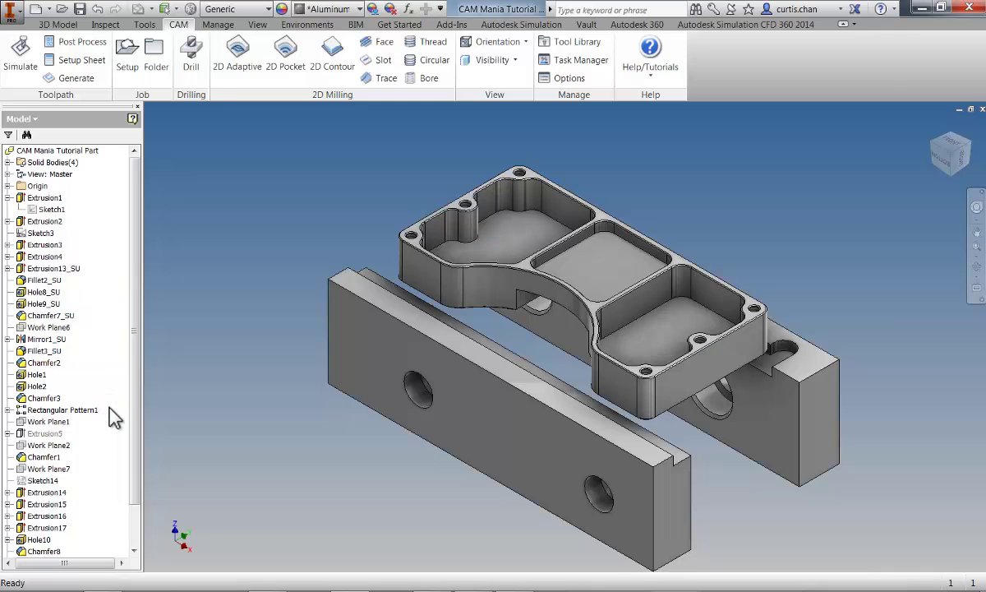
click(22, 118)
Build a setup sheet for all Setup5 operations and review it in the browser
click(24, 131)
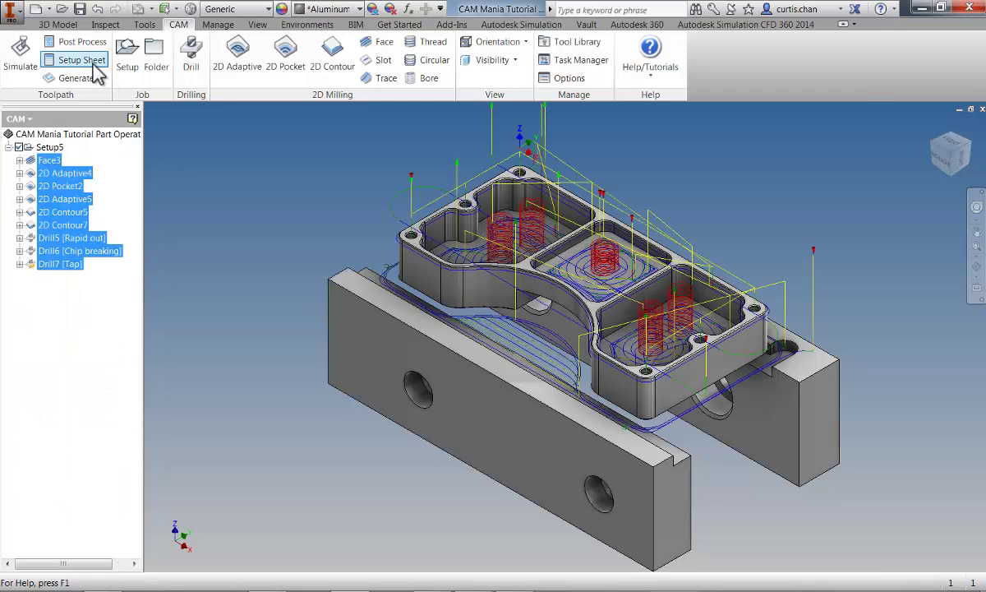
click(92, 62)
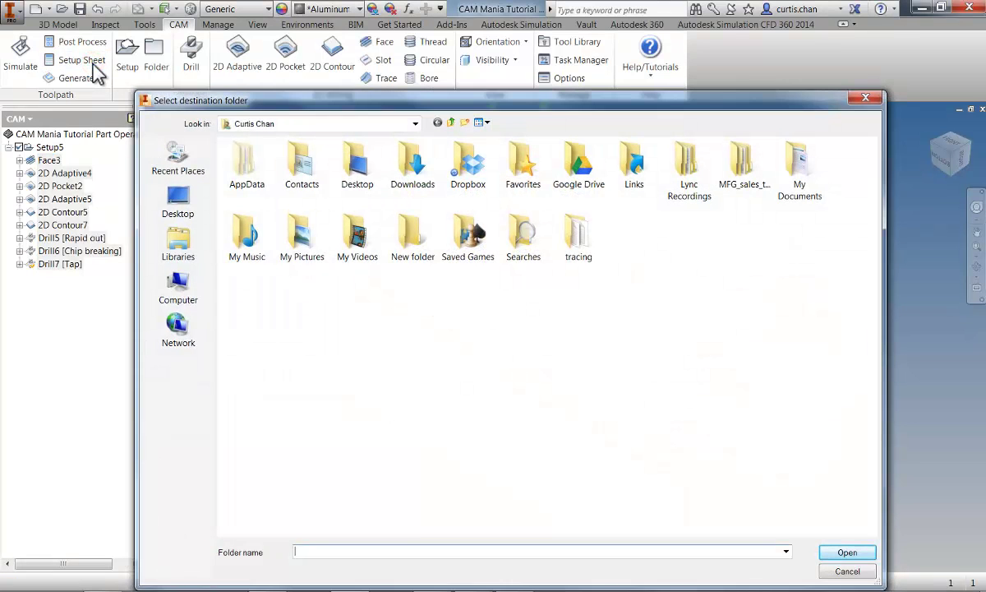
click(846, 552)
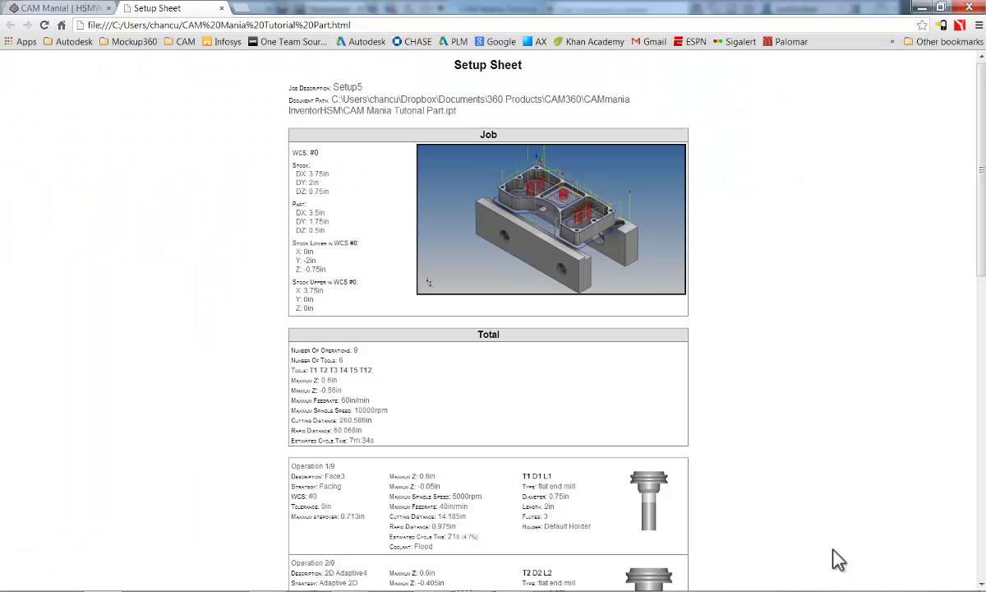
click(922, 7)
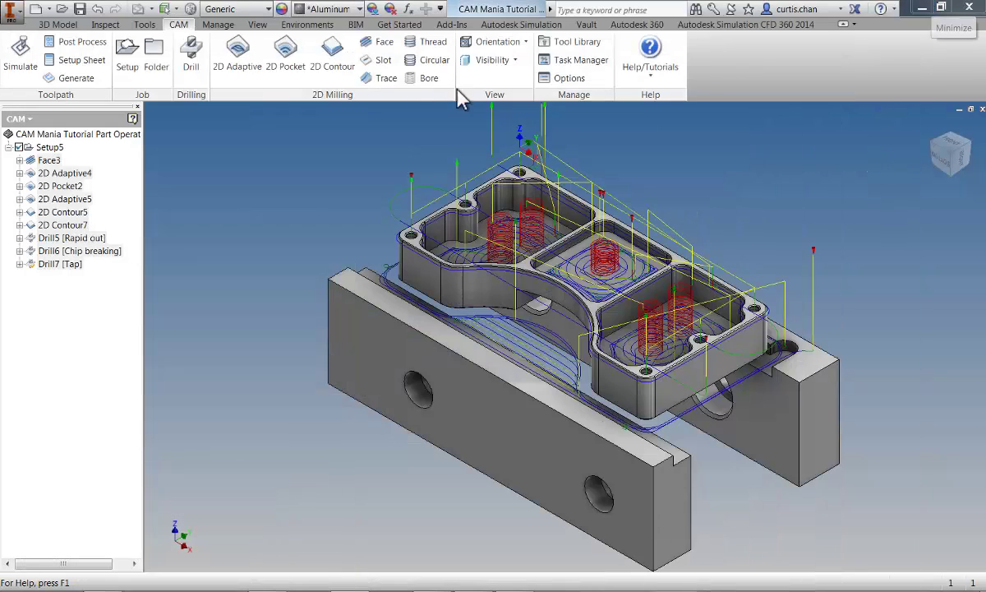
Post Setup5 as program 0001 and view the 0001.nc code in Backplot
click(97, 41)
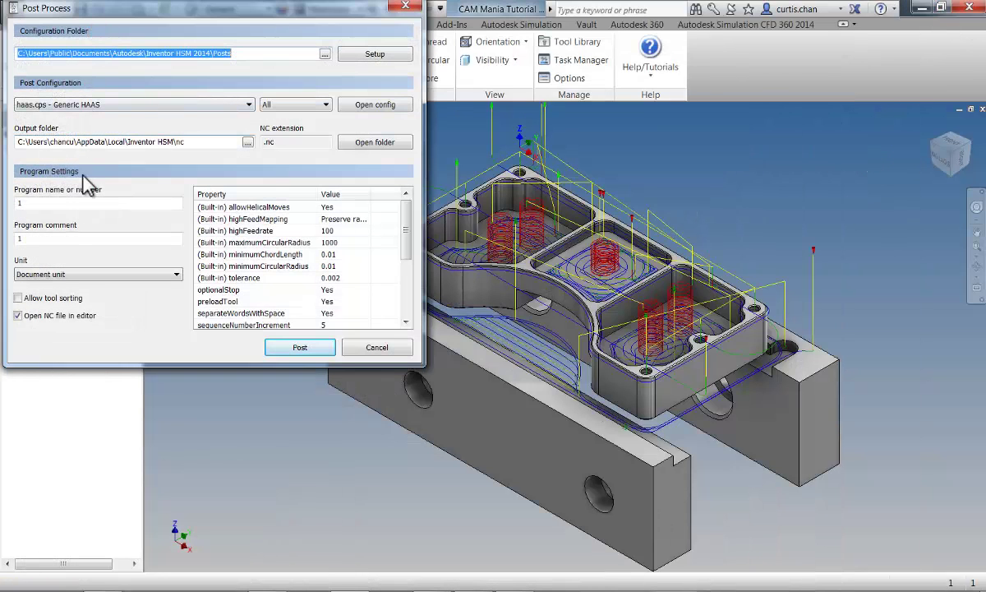
click(20, 204)
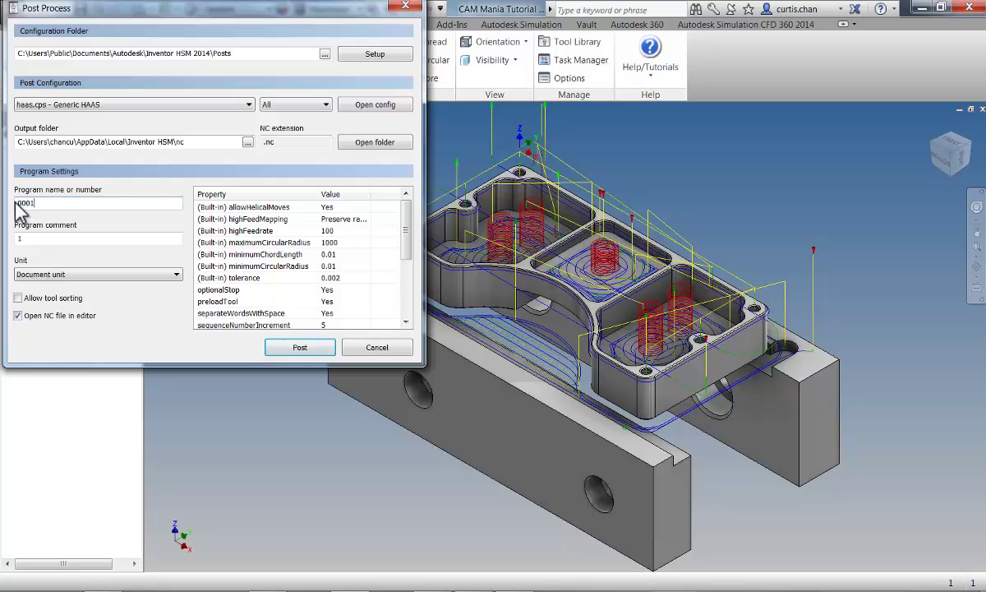
text(0001)
key(Return)
key(Return)
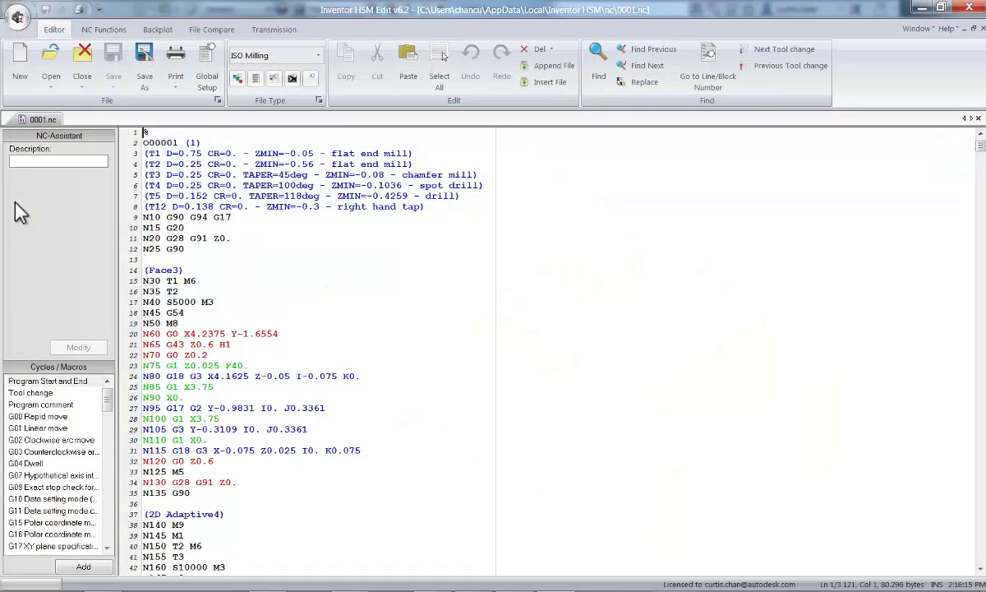
click(158, 30)
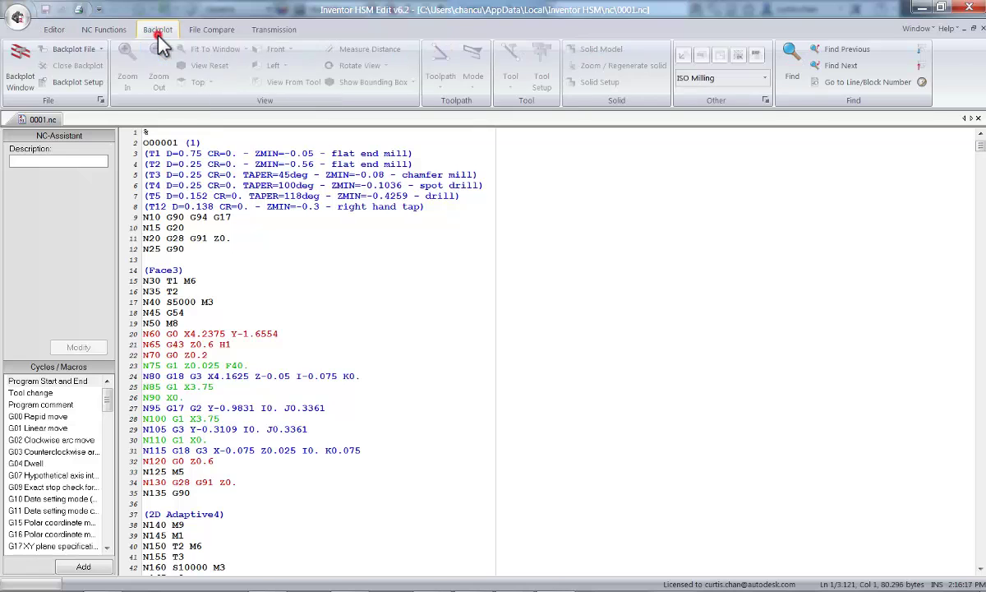